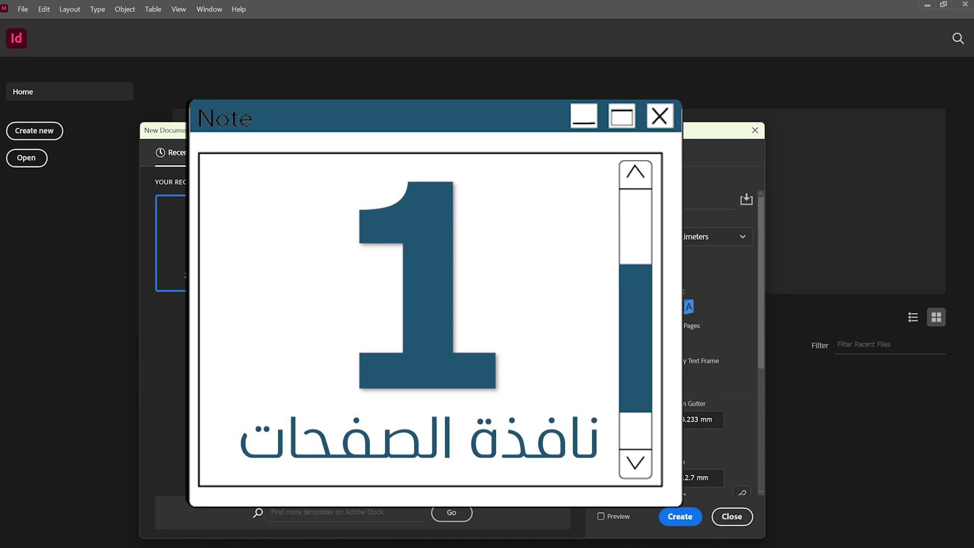
- Create a new blank 210 x 297 mm portrait document
{"action": "left_click", "coordinate": [311, 151]}
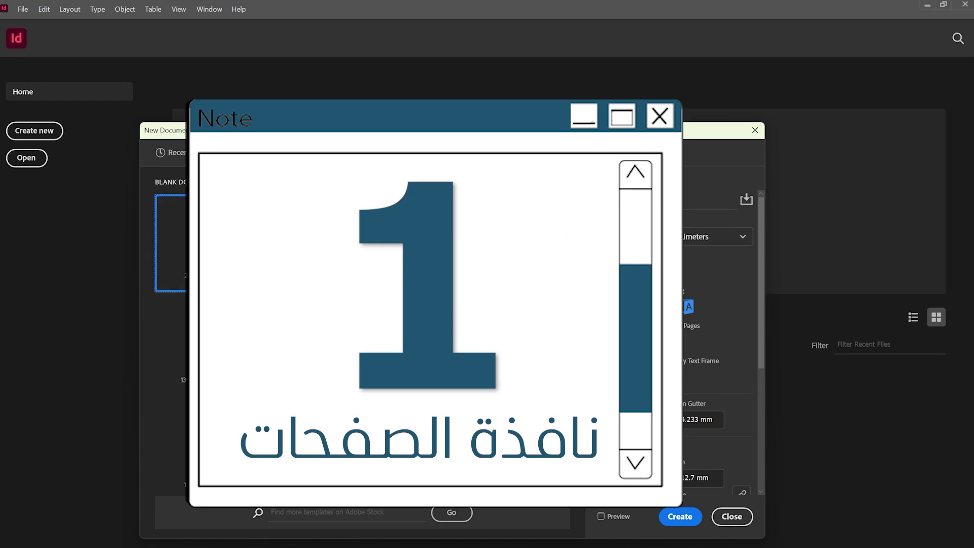
{"action": "left_click", "coordinate": [679, 516]}
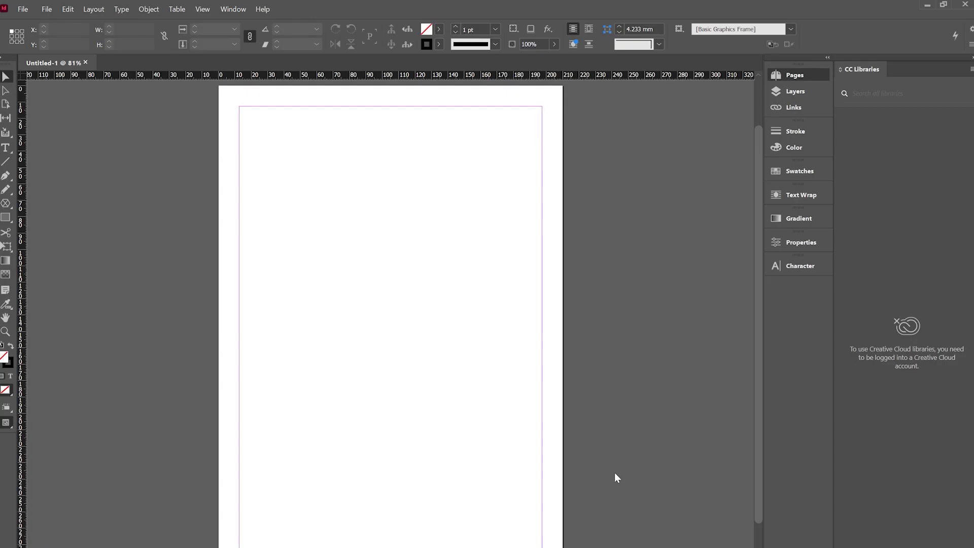
{"action": "left_click", "coordinate": [570, 376]}
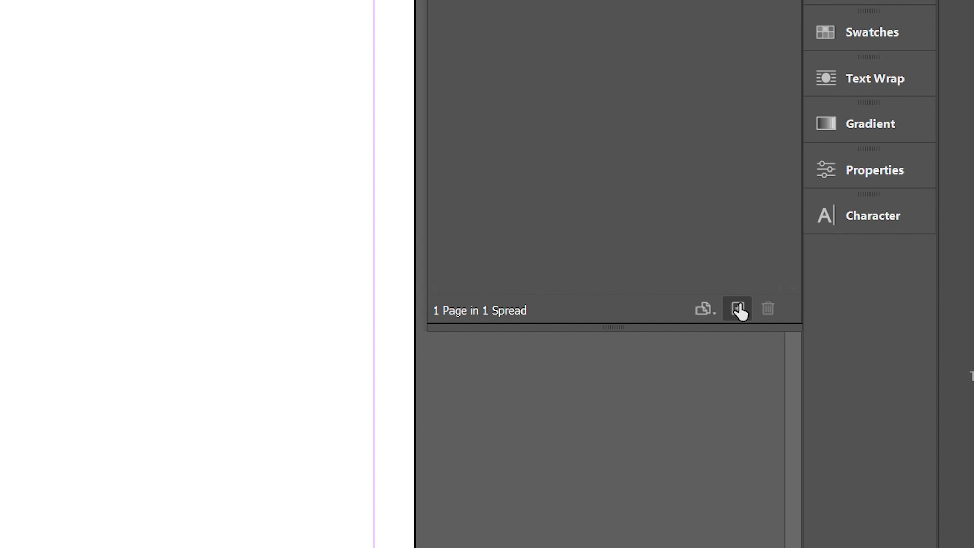
- Add pages to the document until it has nine pages
{"action": "left_click", "coordinate": [730, 313]}
{"action": "left_click", "coordinate": [730, 313]}
{"action": "left_click", "coordinate": [730, 314]}
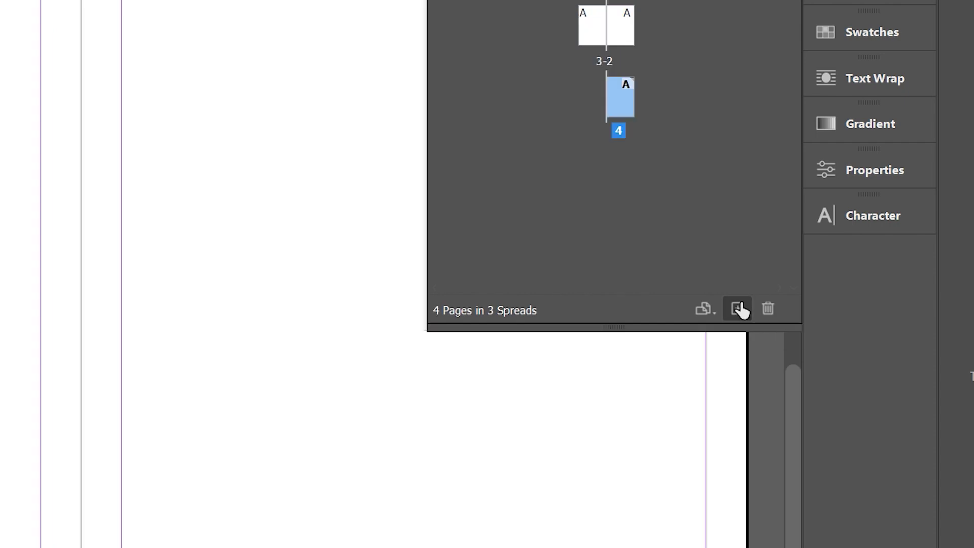
{"action": "left_click", "coordinate": [736, 308]}
{"action": "left_click", "coordinate": [737, 308]}
{"action": "left_click", "coordinate": [737, 308]}
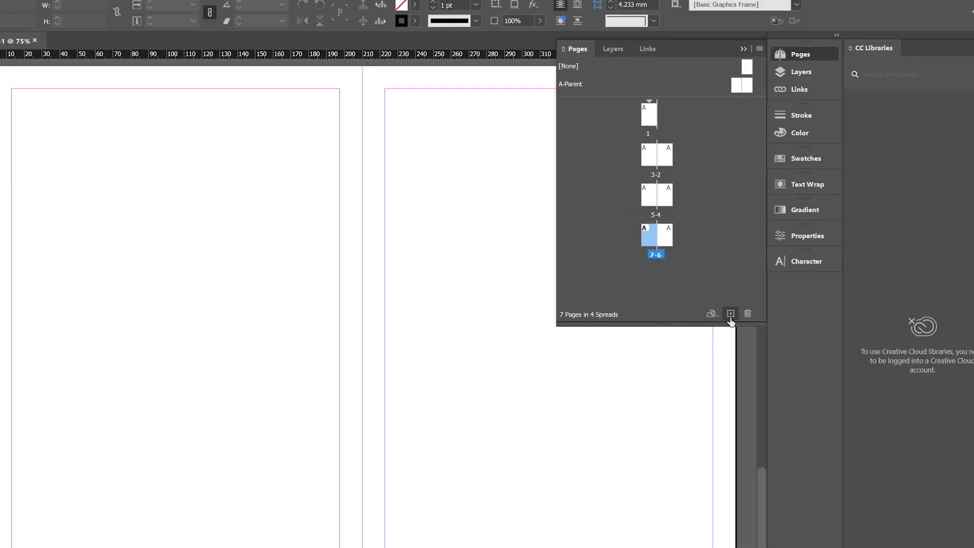
{"action": "left_click", "coordinate": [730, 313]}
{"action": "left_click", "coordinate": [731, 314]}
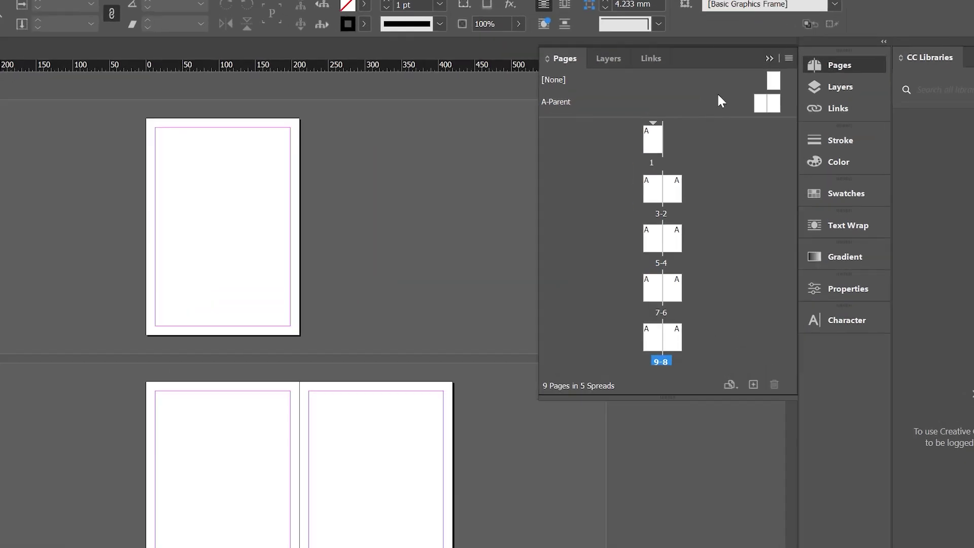
- Open the A-Parent spread and draw a small text frame containing the current page number marker on its left page
{"action": "left_click", "coordinate": [715, 103]}
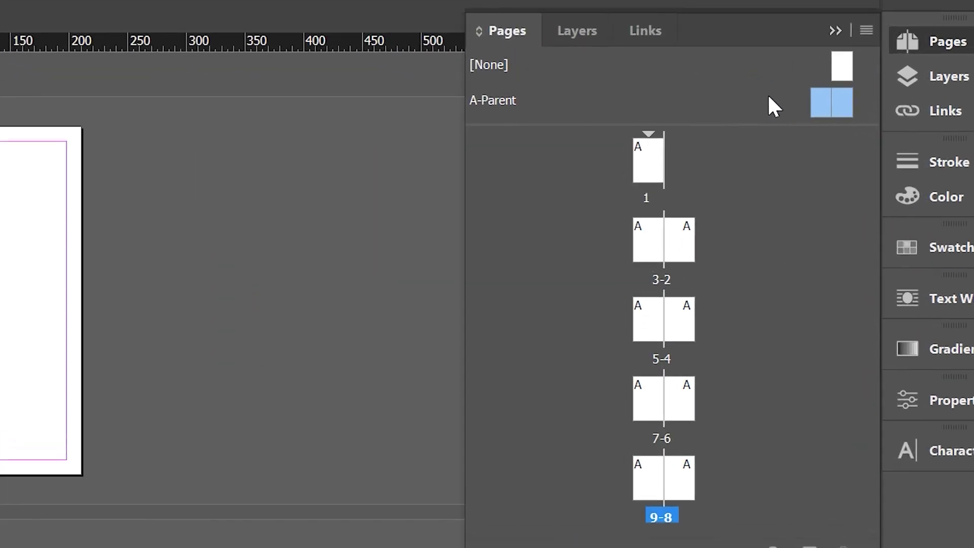
{"action": "double_click", "coordinate": [786, 100]}
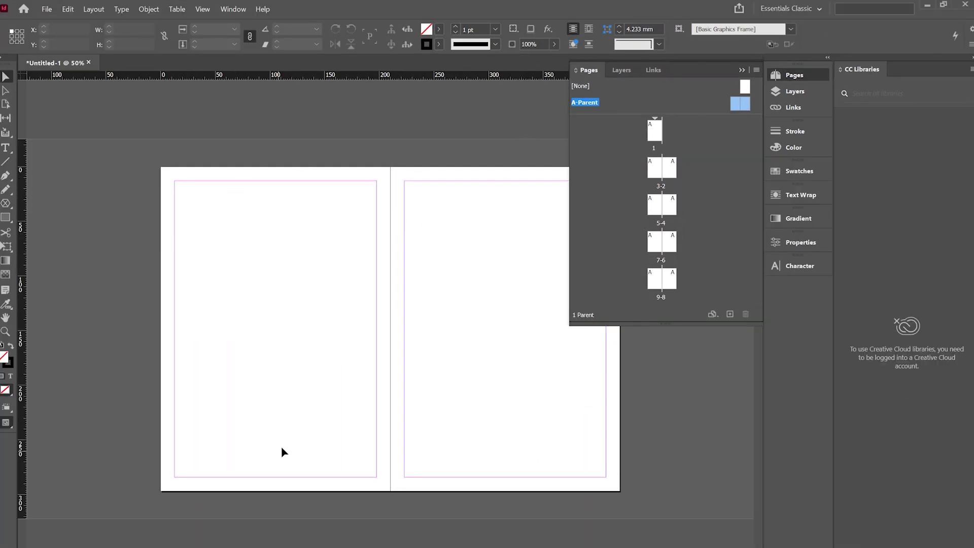
{"action": "left_click", "coordinate": [6, 147]}
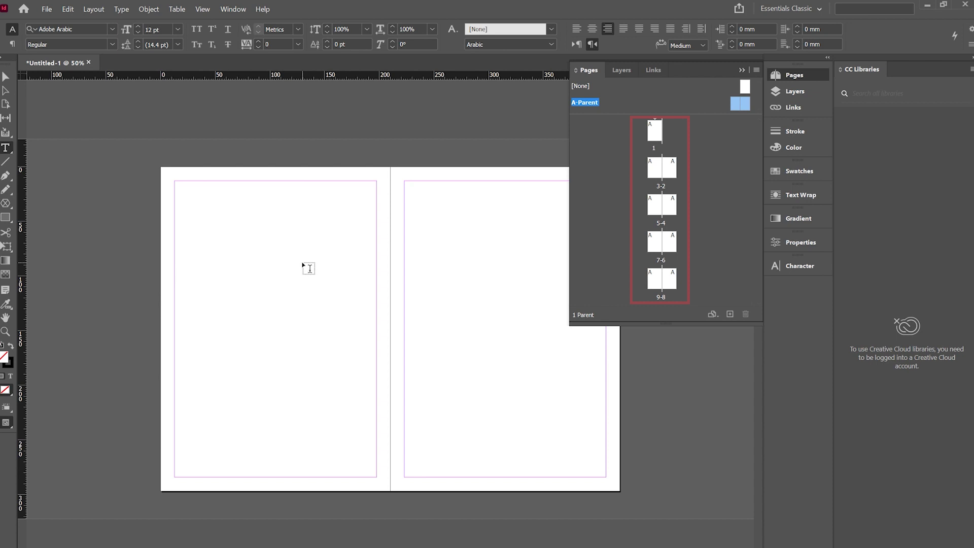
{"action": "left_click_drag", "start_coordinate": [249, 261], "coordinate": [291, 295]}
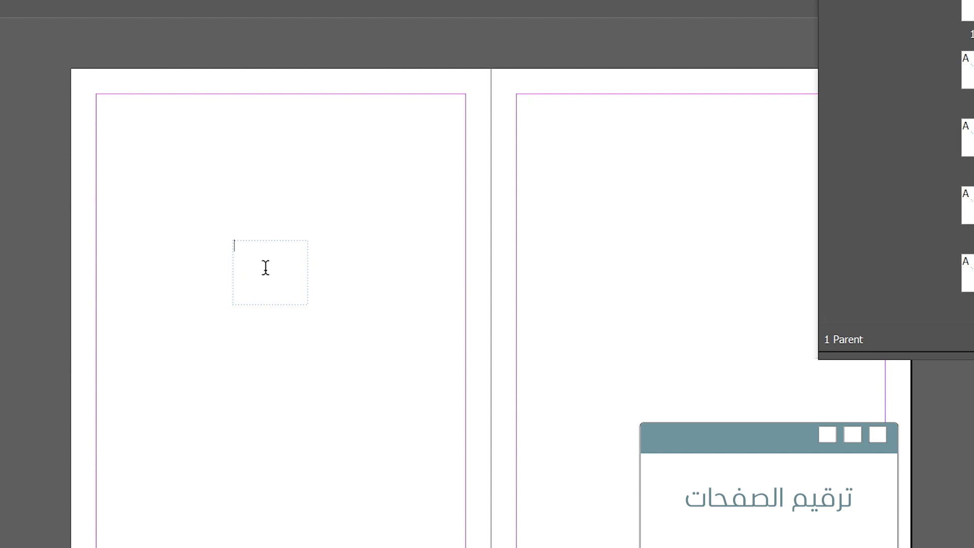
{"action": "key", "text": "ctrl+shift+alt+n"}
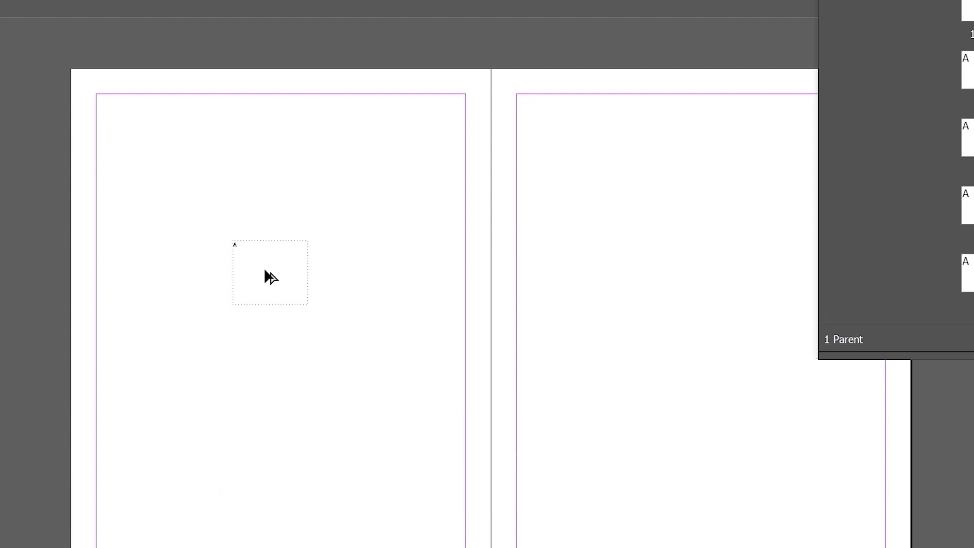
- Format the page number marker with the language English: USA and a font size of 30 pt
{"action": "key", "text": "ctrl+equal"}
{"action": "key", "text": "ctrl+equal"}
{"action": "key", "text": "ctrl+equal"}
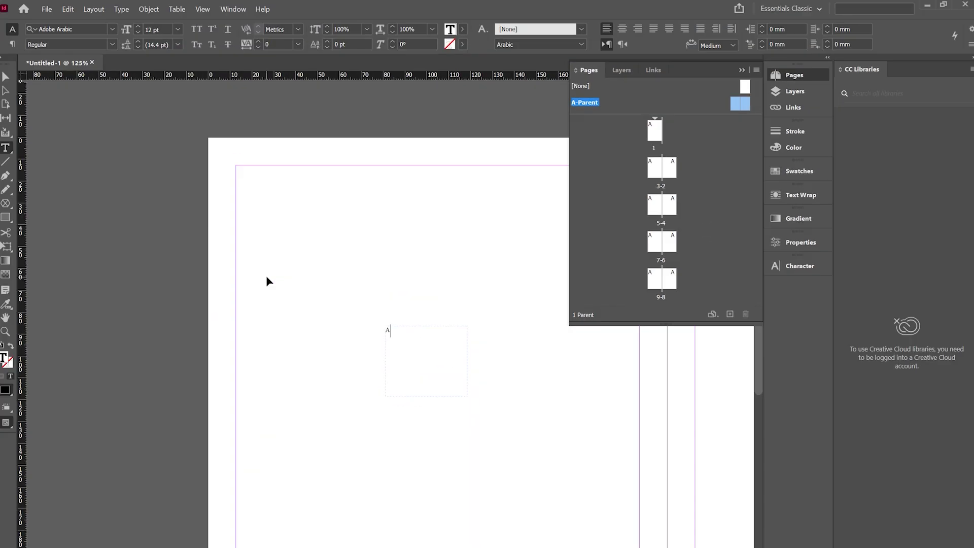
{"action": "left_click_drag", "start_coordinate": [391, 332], "coordinate": [377, 333]}
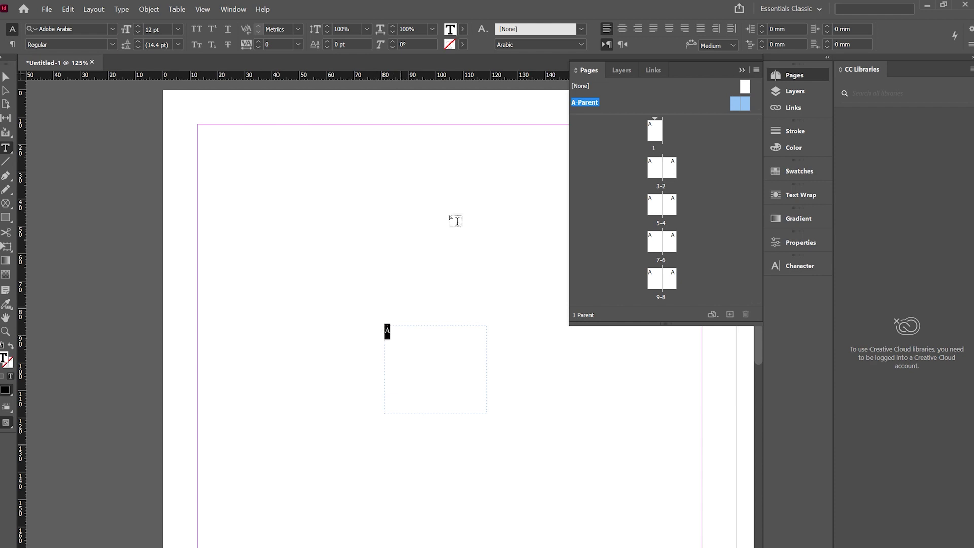
{"action": "left_click", "coordinate": [522, 45]}
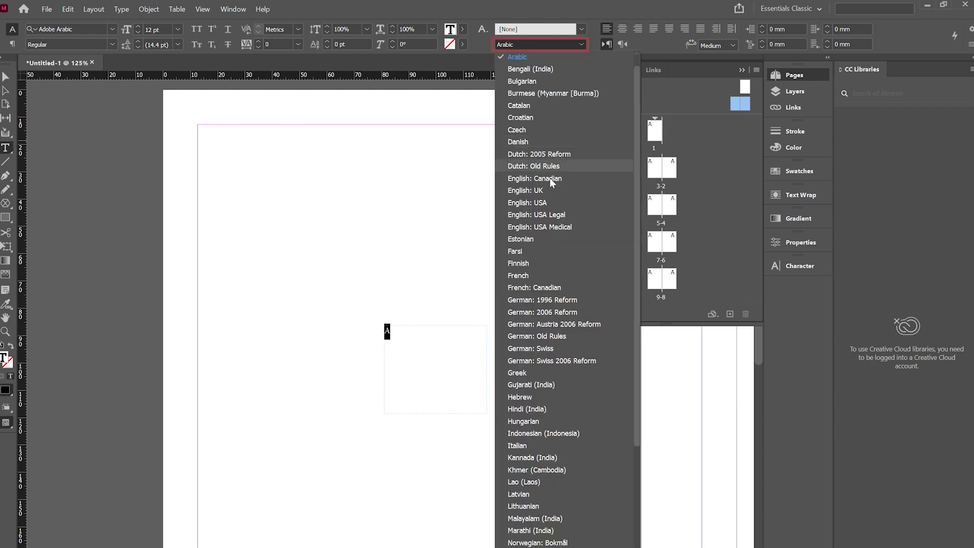
{"action": "left_click", "coordinate": [546, 202]}
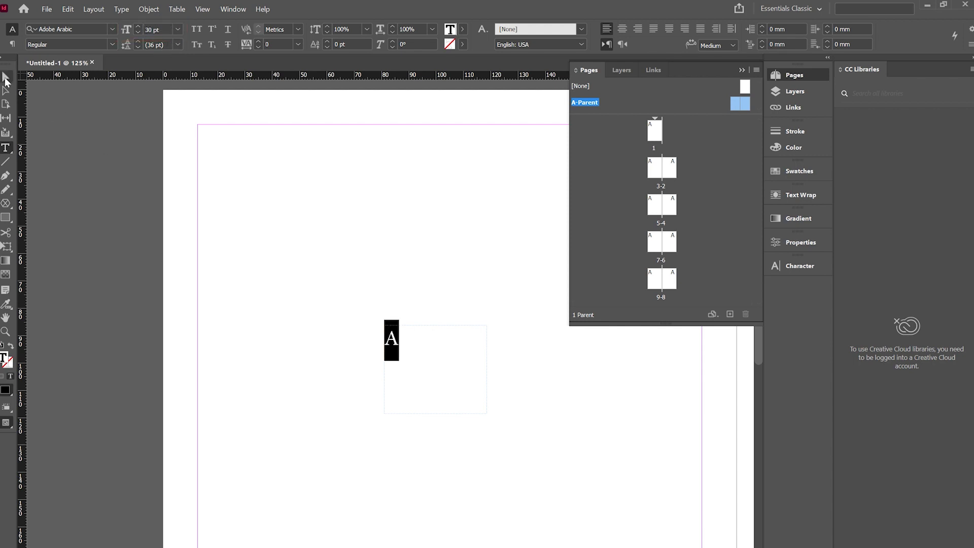
- Move the page number frame to the bottom centre of the left parent page and duplicate it onto the right parent page
{"action": "key", "text": "Escape"}
{"action": "scroll", "coordinate": [372, 269], "scroll_direction": "down", "scroll_amount": 3}
{"action": "left_click_drag", "start_coordinate": [270, 481], "coordinate": [413, 488]}
{"action": "left_click_drag", "start_coordinate": [413, 489], "coordinate": [601, 470]}
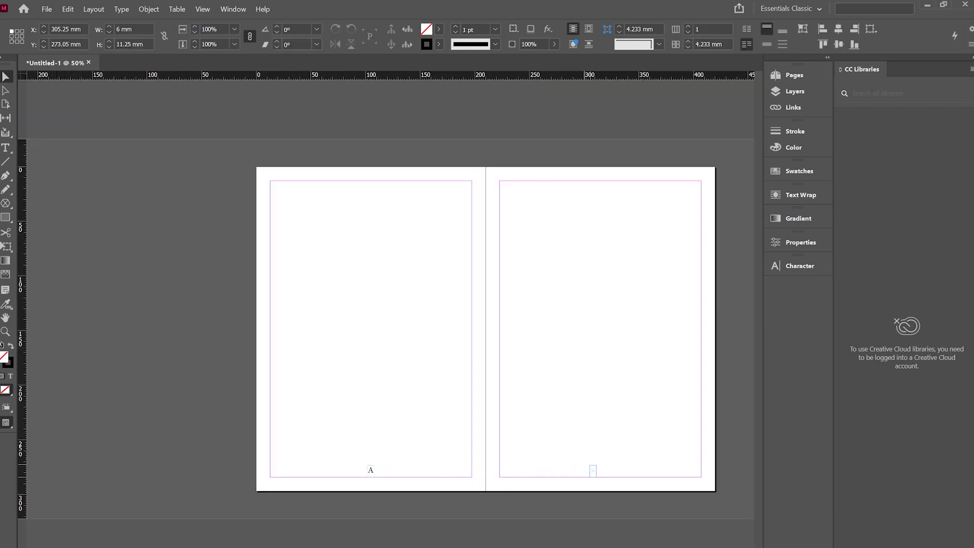
{"action": "left_click", "coordinate": [577, 436]}
{"action": "scroll", "coordinate": [395, 351], "scroll_direction": "down", "scroll_amount": 2, "text": "alt"}
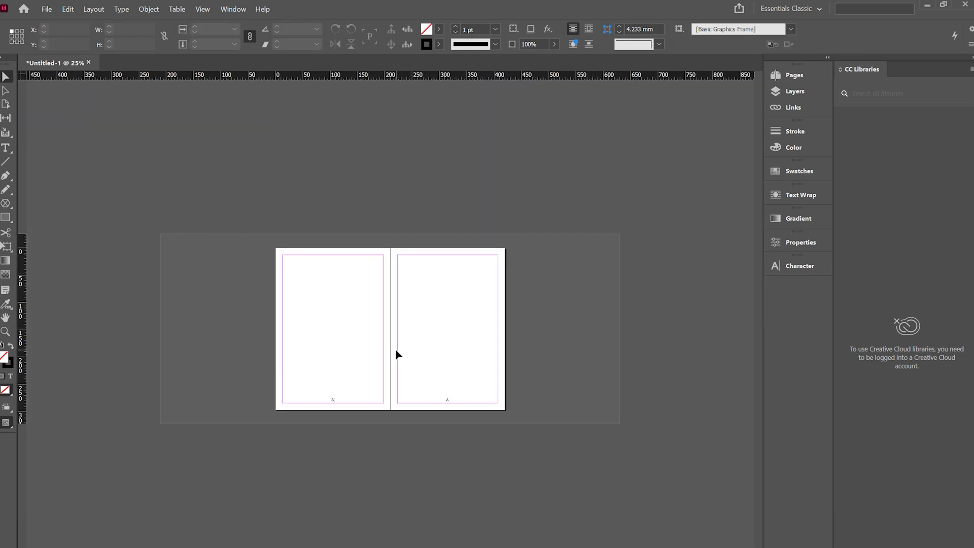
- Go to the 3-2 spread and examine the page numbers across the document pages
{"action": "left_click", "coordinate": [794, 74]}
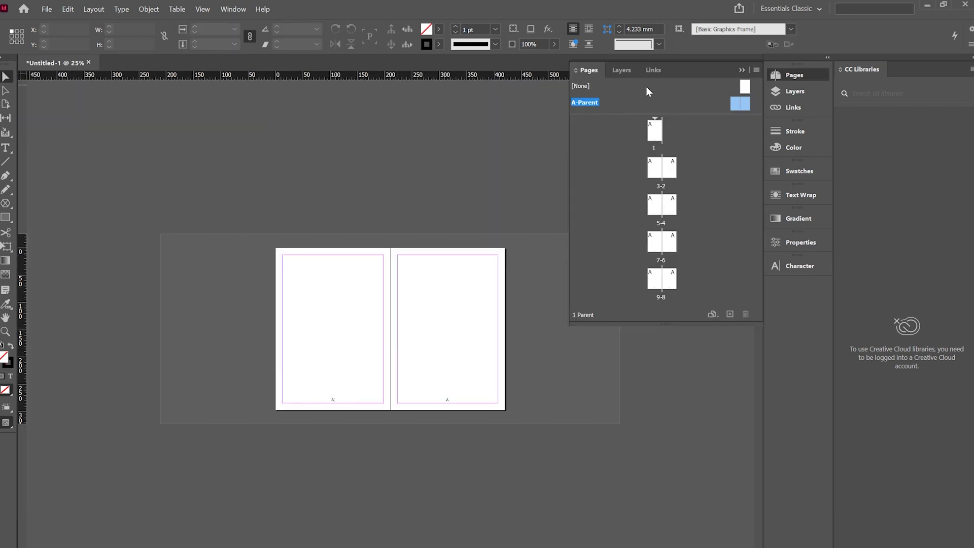
{"action": "left_click", "coordinate": [657, 170]}
{"action": "double_click", "coordinate": [653, 173]}
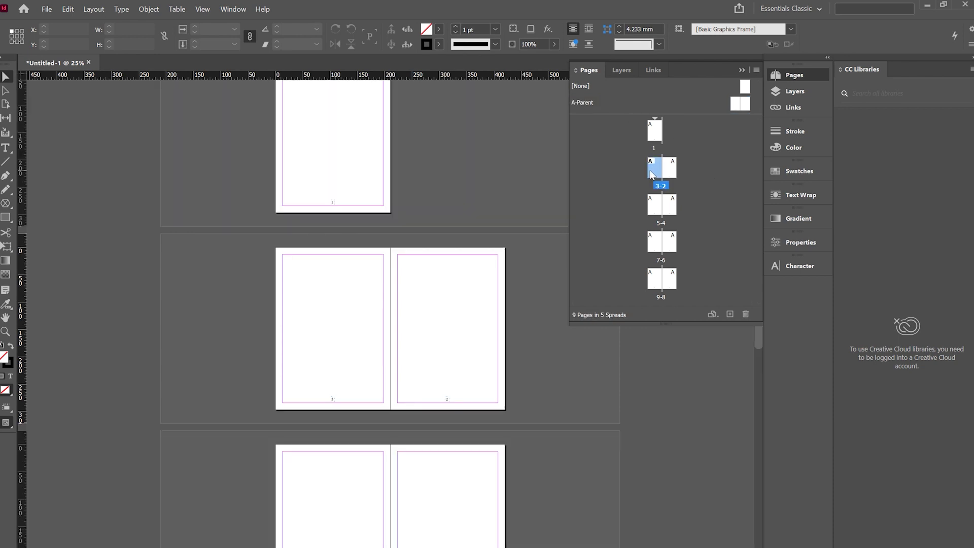
{"action": "scroll", "coordinate": [376, 202], "scroll_direction": "up", "scroll_amount": 2}
{"action": "scroll", "coordinate": [375, 201], "scroll_direction": "up", "scroll_amount": 1, "text": "alt"}
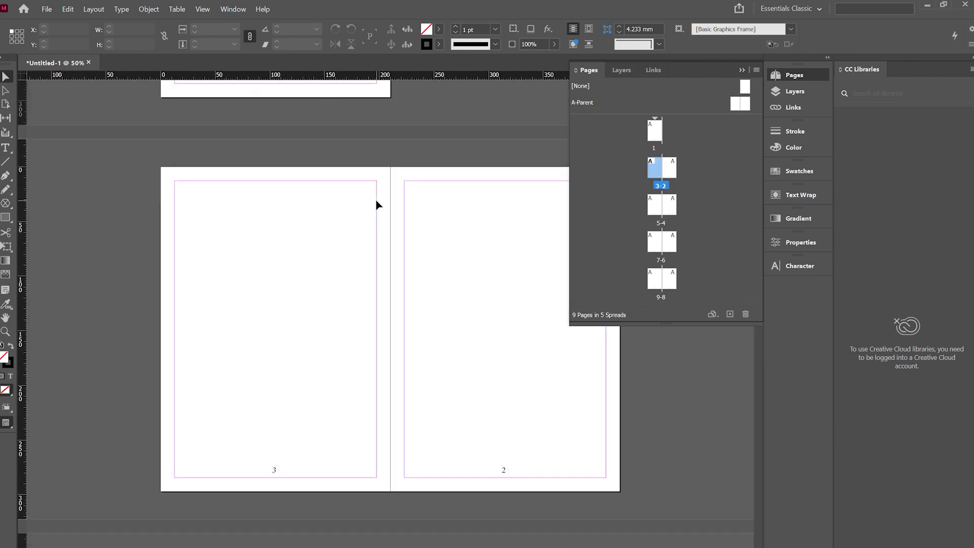
{"action": "scroll", "coordinate": [376, 202], "scroll_direction": "up", "scroll_amount": 3}
{"action": "scroll", "coordinate": [265, 397], "scroll_direction": "down", "scroll_amount": 12}
{"action": "scroll", "coordinate": [405, 249], "scroll_direction": "up", "scroll_amount": 3}
{"action": "scroll", "coordinate": [389, 350], "scroll_direction": "down", "scroll_amount": 1}
{"action": "scroll", "coordinate": [474, 339], "scroll_direction": "up", "scroll_amount": 2}
- Apply the [None] parent to page 1 so the cover carries no page number
{"action": "double_click", "coordinate": [654, 133]}
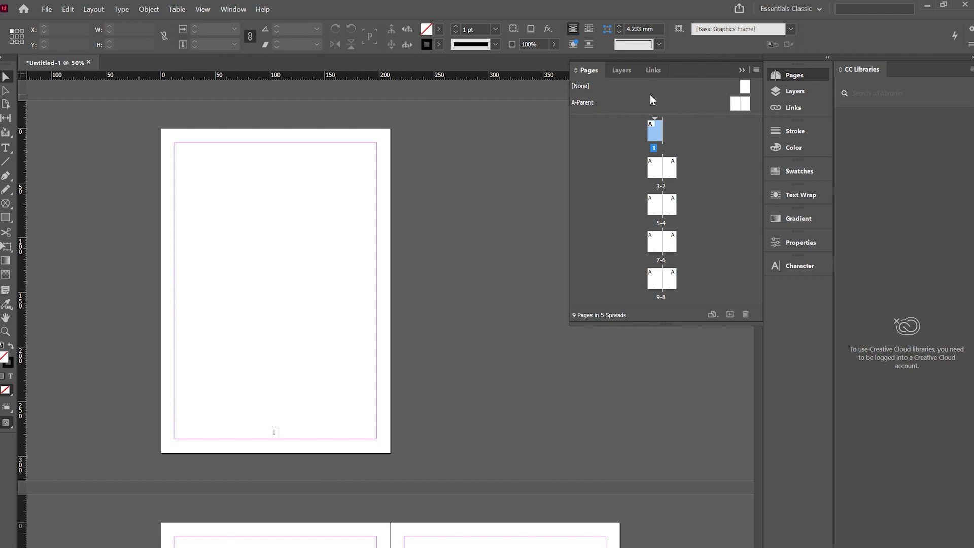
{"action": "right_click", "coordinate": [656, 128]}
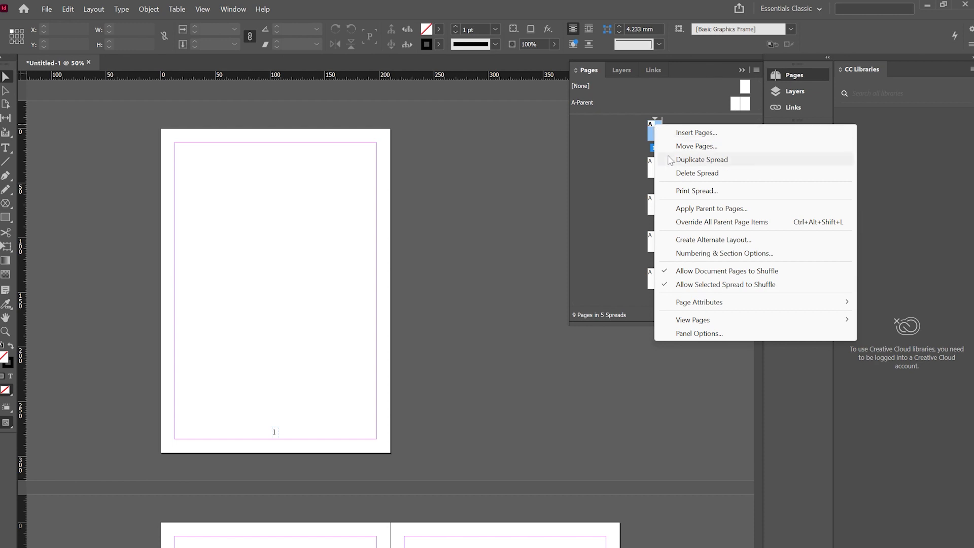
{"action": "left_click", "coordinate": [734, 212]}
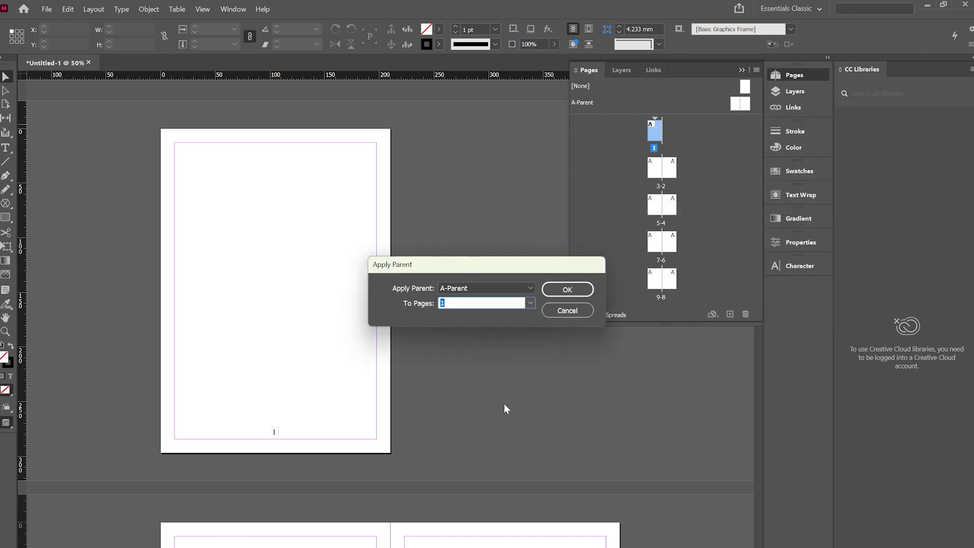
{"action": "left_click", "coordinate": [523, 288]}
{"action": "left_click", "coordinate": [455, 299]}
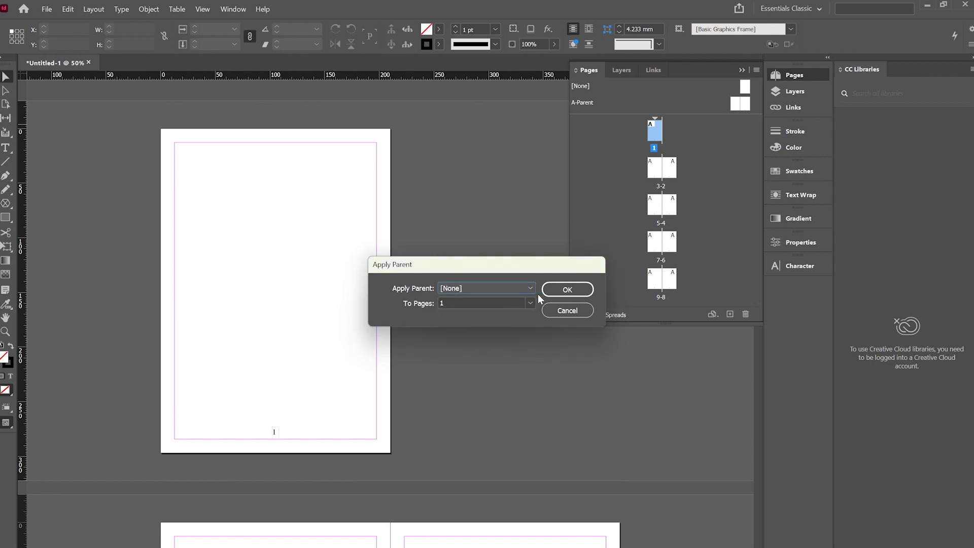
{"action": "left_click", "coordinate": [568, 289]}
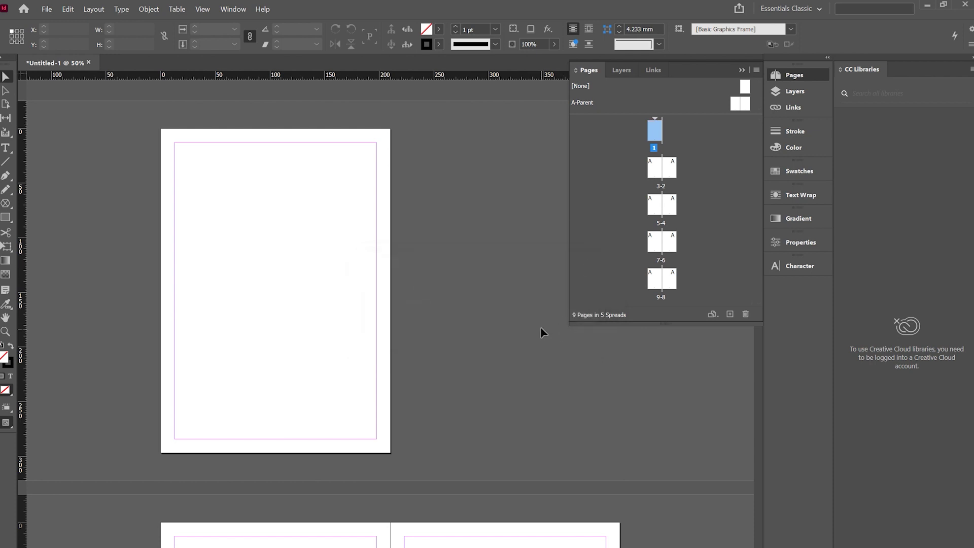
- Turn off Allow Document Pages to Shuffle and Allow Selected Spread to Shuffle for the 3-2 spread
{"action": "scroll", "coordinate": [541, 328], "scroll_direction": "down", "scroll_amount": 10}
{"action": "scroll", "coordinate": [392, 236], "scroll_direction": "up", "scroll_amount": 5}
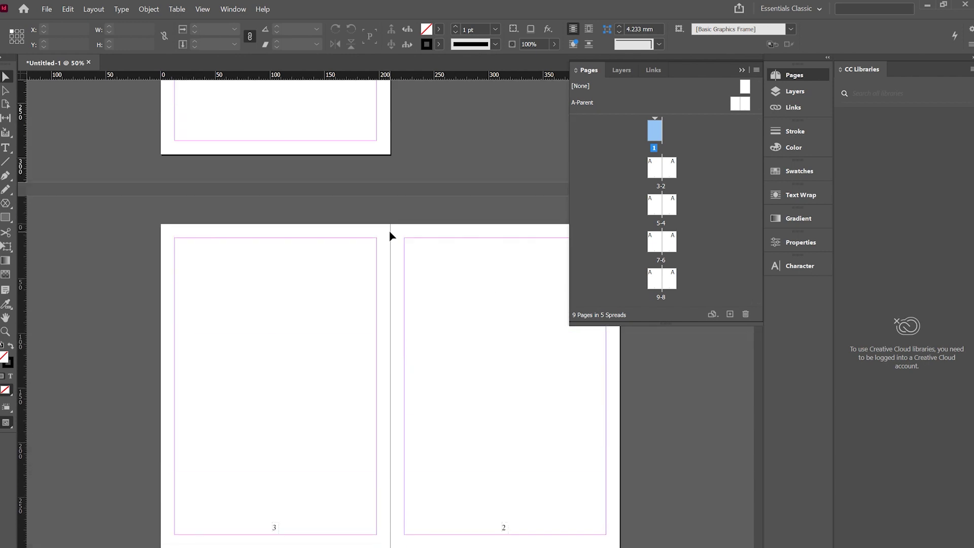
{"action": "scroll", "coordinate": [324, 261], "scroll_direction": "up", "scroll_amount": 7}
{"action": "scroll", "coordinate": [389, 330], "scroll_direction": "down", "scroll_amount": 7}
{"action": "scroll", "coordinate": [298, 339], "scroll_direction": "up", "scroll_amount": 4}
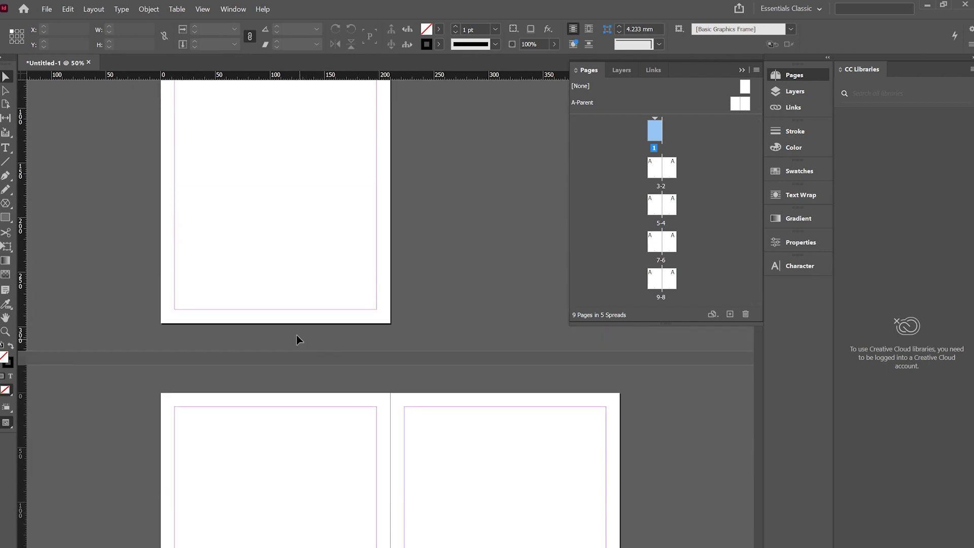
{"action": "double_click", "coordinate": [668, 172]}
{"action": "right_click", "coordinate": [671, 175]}
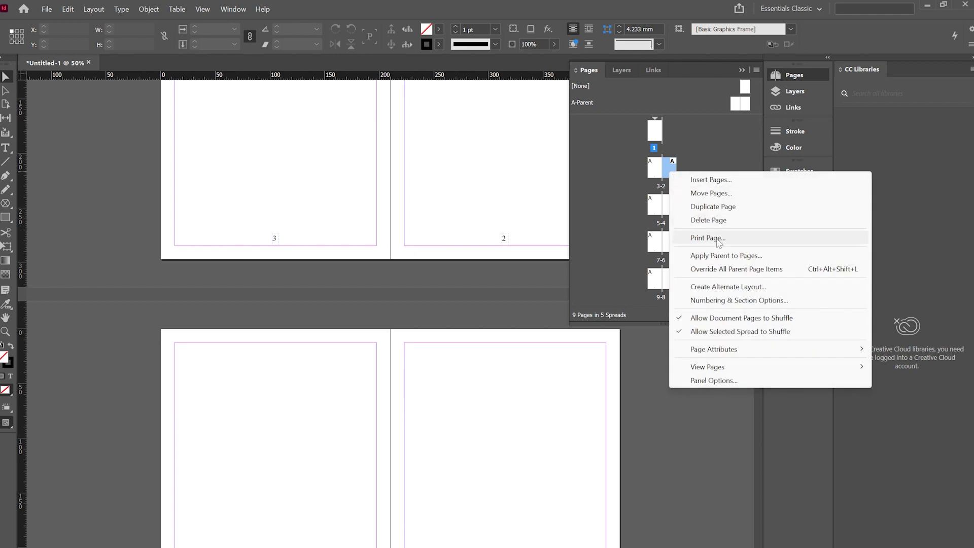
{"action": "left_click", "coordinate": [692, 319]}
{"action": "right_click", "coordinate": [667, 174]}
{"action": "left_click", "coordinate": [725, 333]}
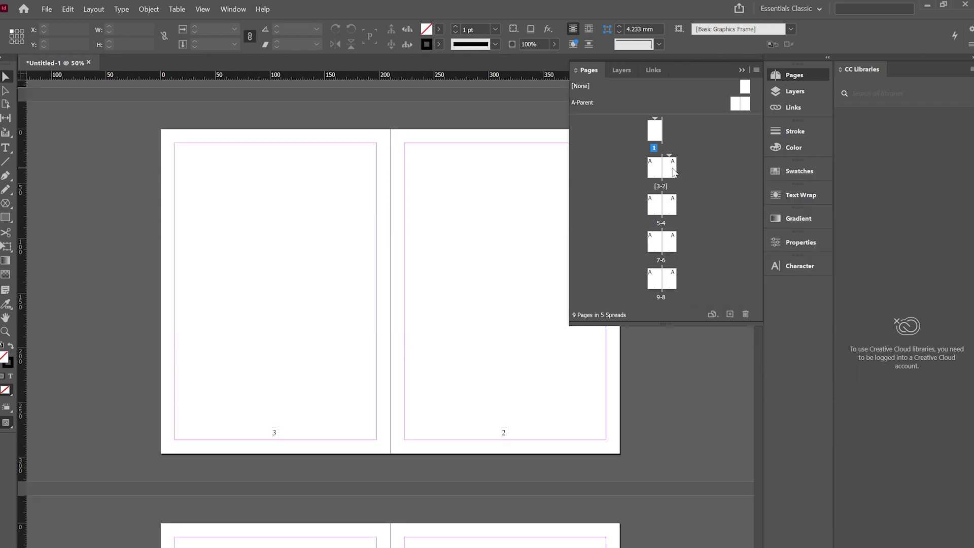
- Start a section on the page after the cover, with page numbering starting at 1
{"action": "right_click", "coordinate": [674, 172]}
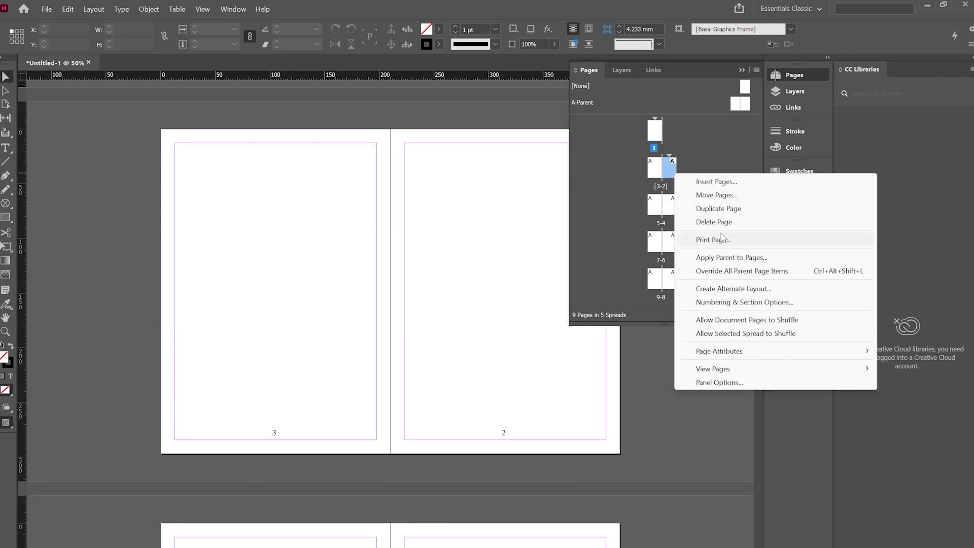
{"action": "left_click", "coordinate": [768, 302]}
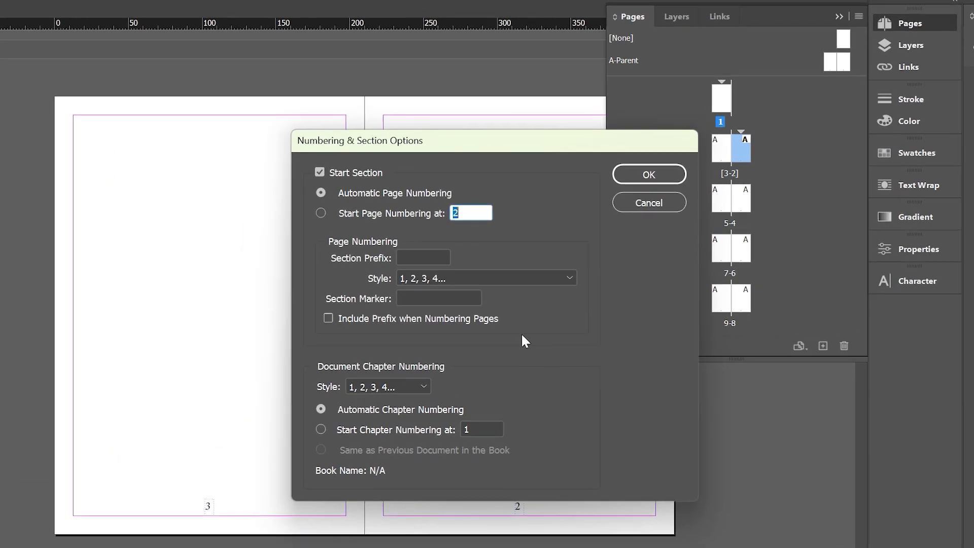
{"action": "type", "text": "1"}
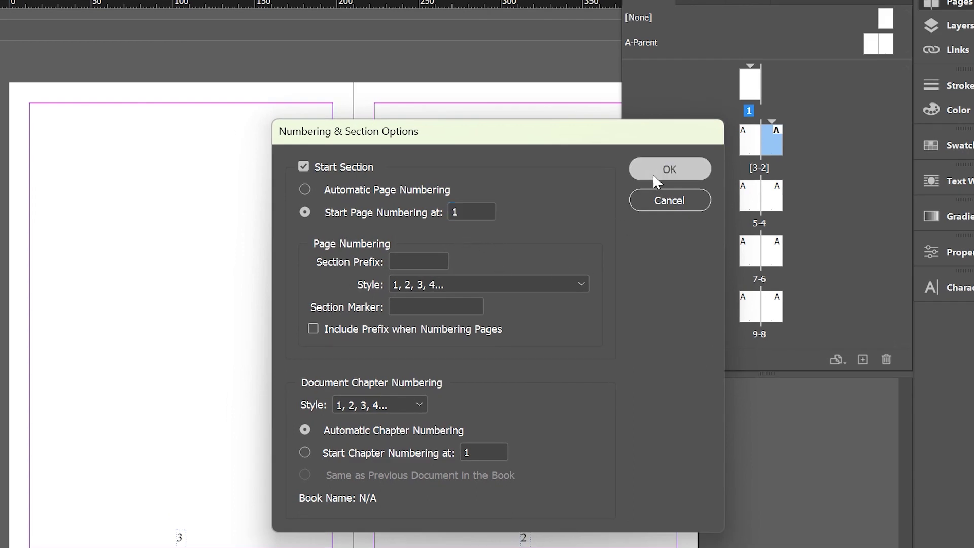
{"action": "left_click", "coordinate": [669, 168]}
{"action": "left_click", "coordinate": [566, 406]}
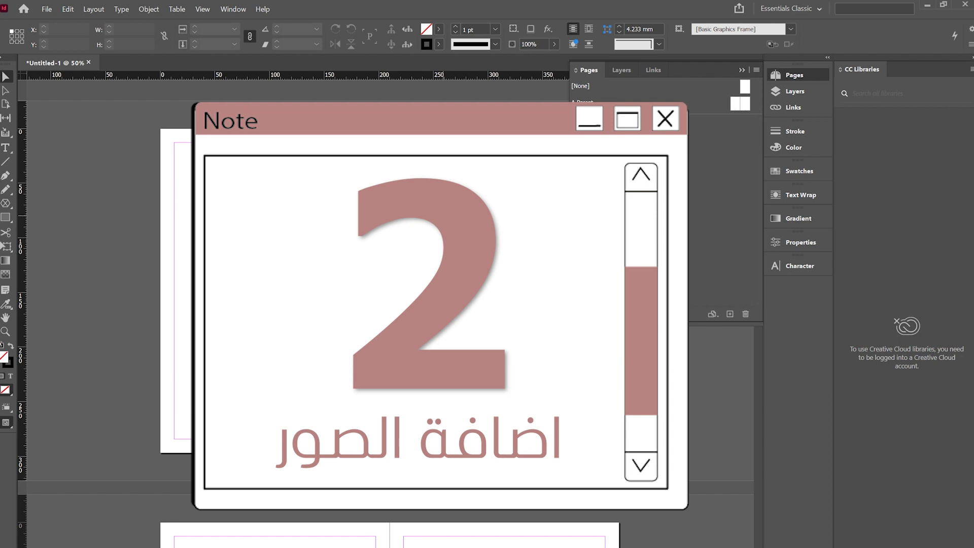
- Place the cover image titled "اطراف" at full size on the first page, at about X 52.5 mm, Y 58.5 mm
{"action": "left_click", "coordinate": [47, 9]}
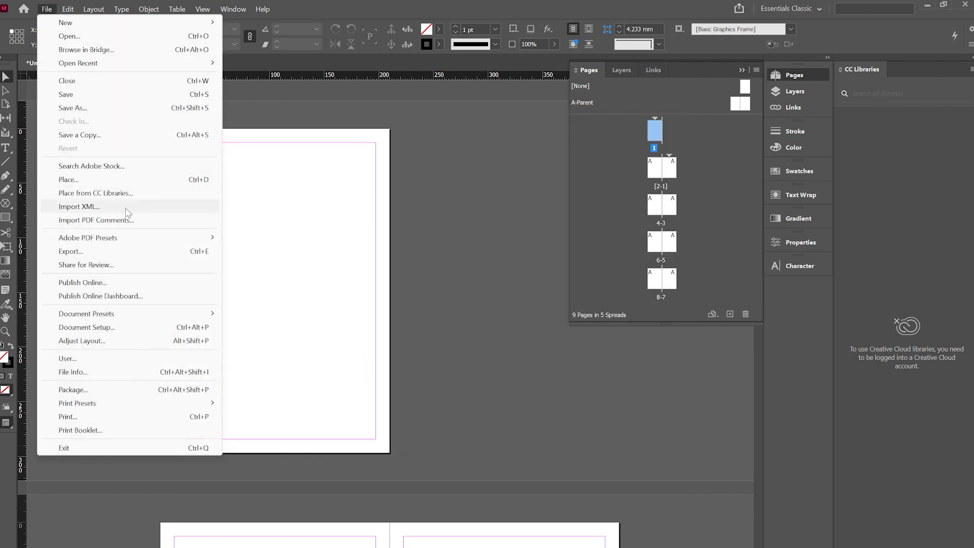
{"action": "left_click", "coordinate": [92, 183]}
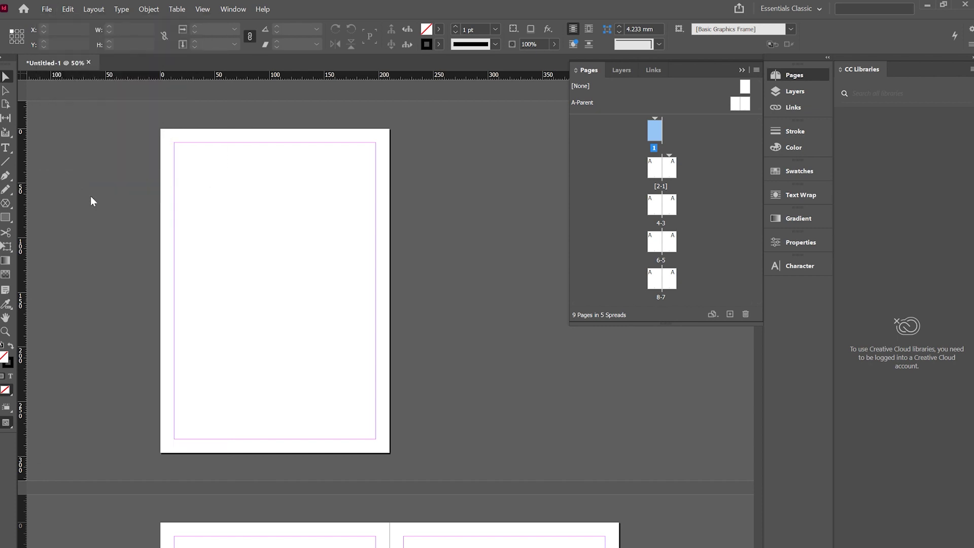
{"action": "left_click", "coordinate": [218, 193]}
{"action": "left_click", "coordinate": [218, 193]}
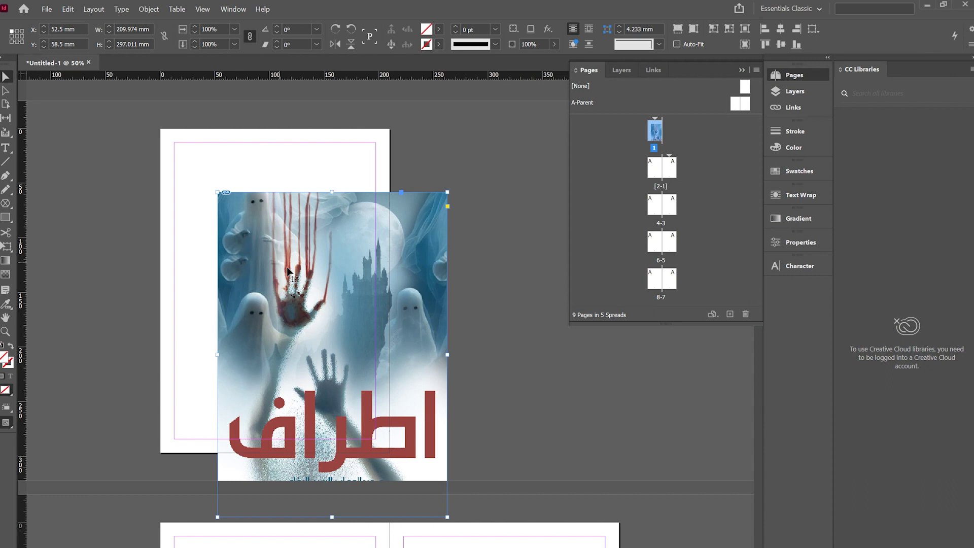
- Move the cover image to cover the whole first page, at about X 0 mm, Y 0 mm
{"action": "left_click_drag", "start_coordinate": [344, 311], "coordinate": [293, 253]}
{"action": "scroll", "coordinate": [411, 271], "scroll_direction": "left", "scroll_amount": 3}
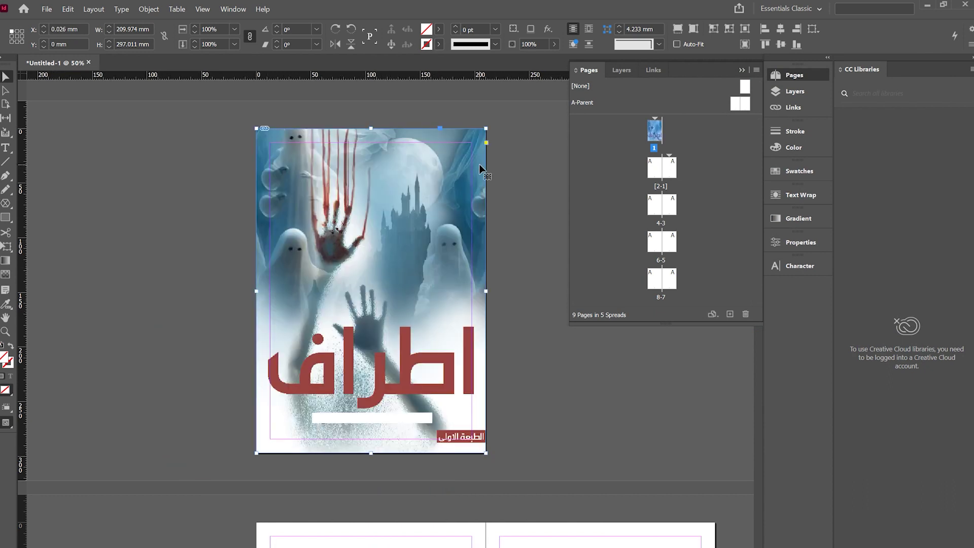
{"action": "left_click", "coordinate": [373, 260]}
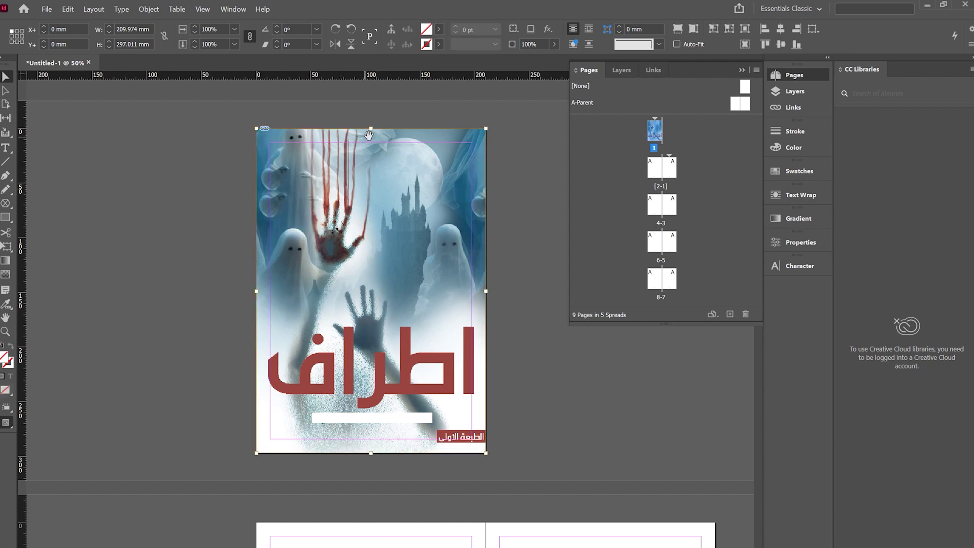
{"action": "left_click_drag", "start_coordinate": [372, 130], "coordinate": [369, 184]}
{"action": "key", "text": "ctrl+z"}
- Set the document's display performance to High Quality Display
{"action": "left_click", "coordinate": [494, 308]}
{"action": "key", "text": "ctrl+="}
{"action": "key", "text": "ctrl+="}
{"action": "scroll", "coordinate": [259, 326], "scroll_direction": "down", "scroll_amount": 2}
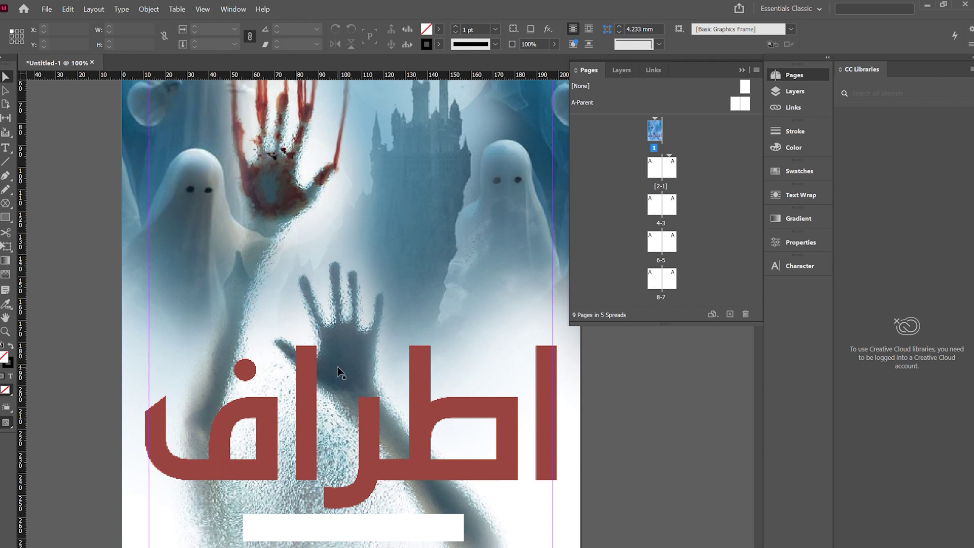
{"action": "key", "text": "ctrl+minus"}
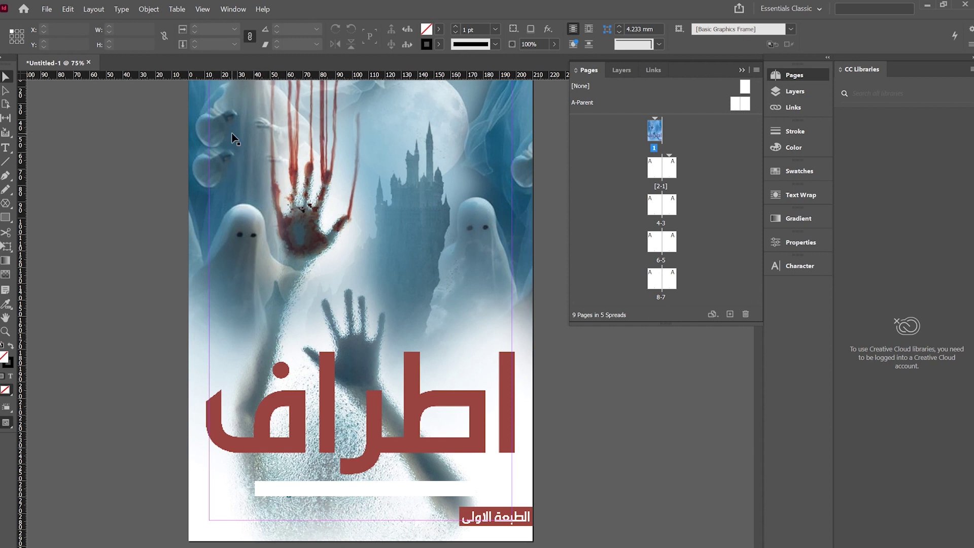
{"action": "left_click", "coordinate": [205, 11]}
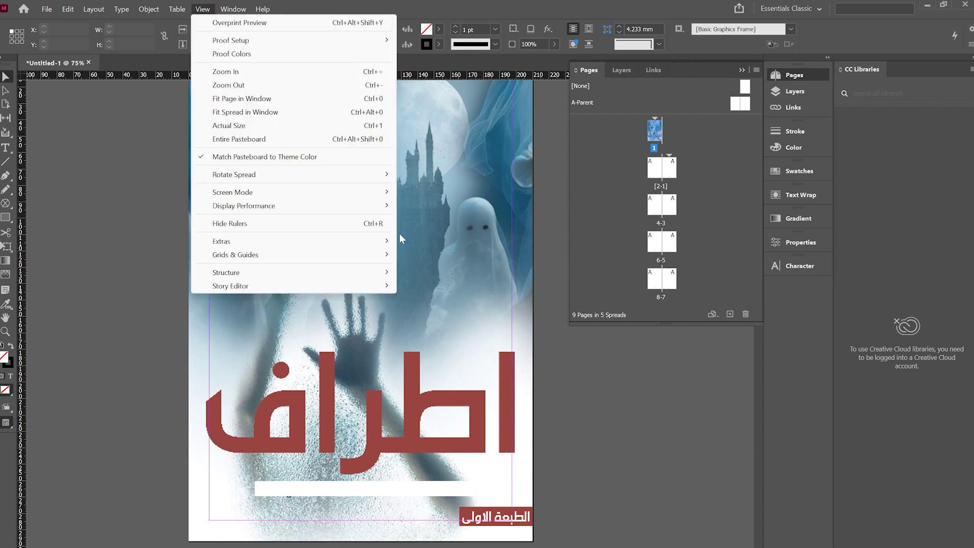
{"action": "mouse_move", "coordinate": [233, 208]}
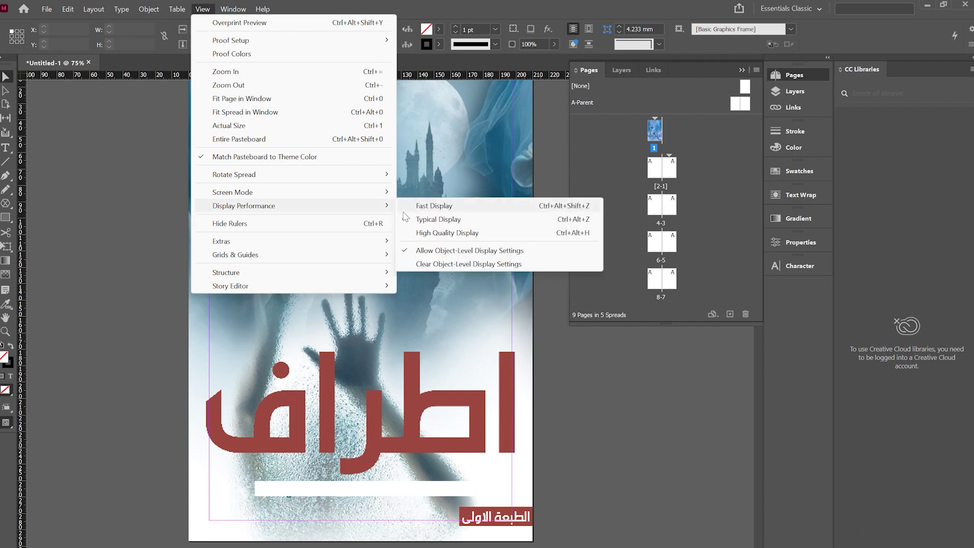
{"action": "left_click", "coordinate": [431, 234]}
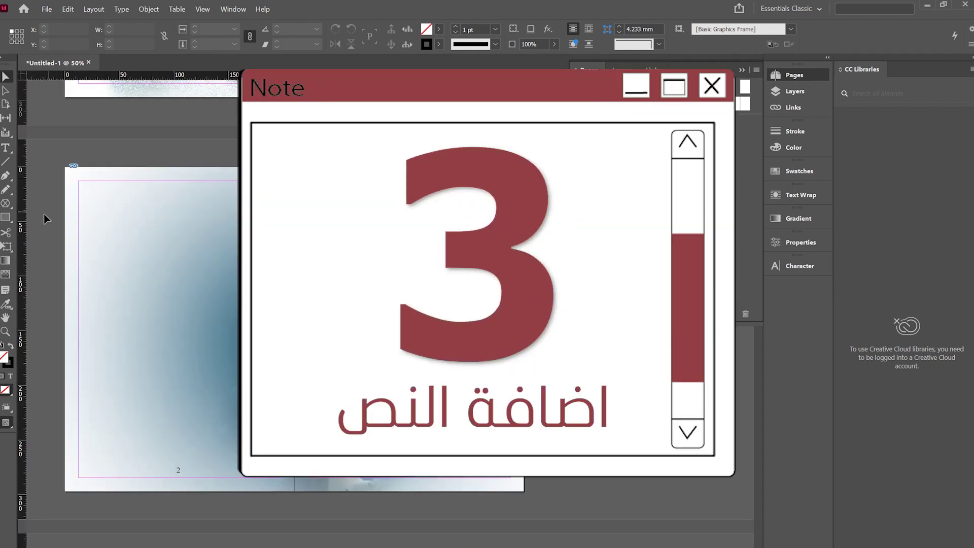
- Trace the ghosts' outer edge on page 1 with the Pen tool and close the path along the spine, about 151 mm wide and 319 mm high
{"action": "left_click", "coordinate": [6, 177]}
{"action": "left_click", "coordinate": [334, 170]}
{"action": "left_click_drag", "start_coordinate": [349, 220], "coordinate": [340, 242]}
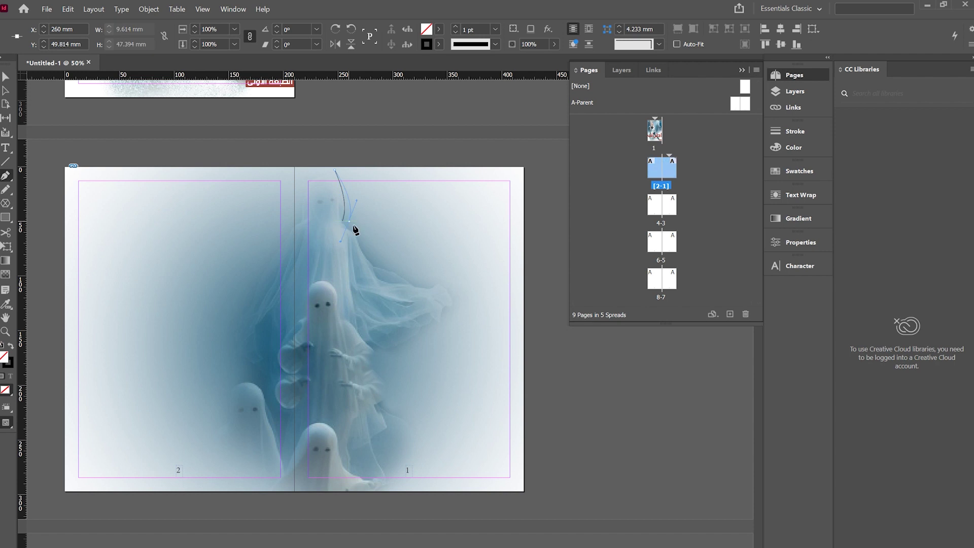
{"action": "key", "text": "space"}
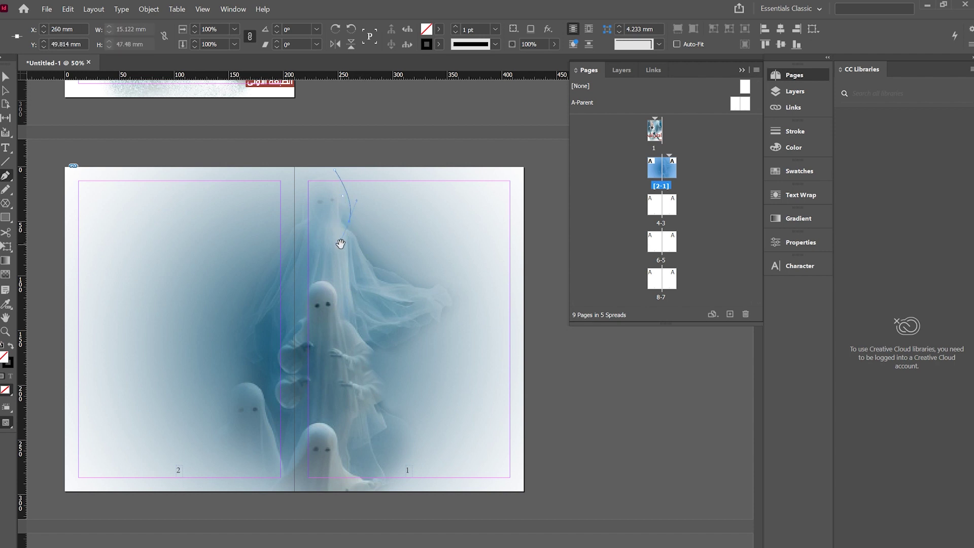
{"action": "left_click_drag", "start_coordinate": [340, 242], "coordinate": [357, 242]}
{"action": "left_click_drag", "start_coordinate": [342, 201], "coordinate": [347, 214]}
{"action": "left_click", "coordinate": [368, 235]}
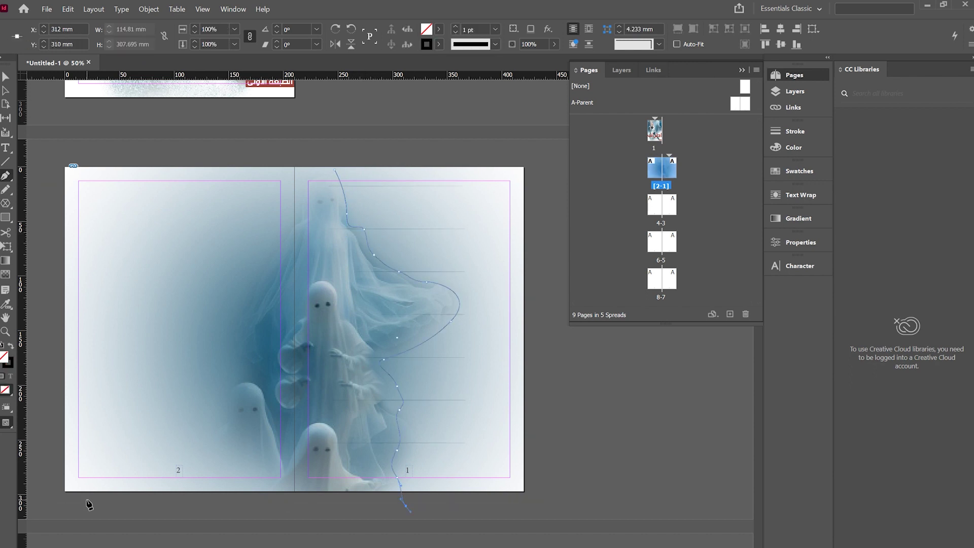
{"action": "left_click", "coordinate": [296, 505]}
{"action": "left_click", "coordinate": [295, 160]}
{"action": "left_click", "coordinate": [334, 169]}
{"action": "left_click", "coordinate": [6, 76]}
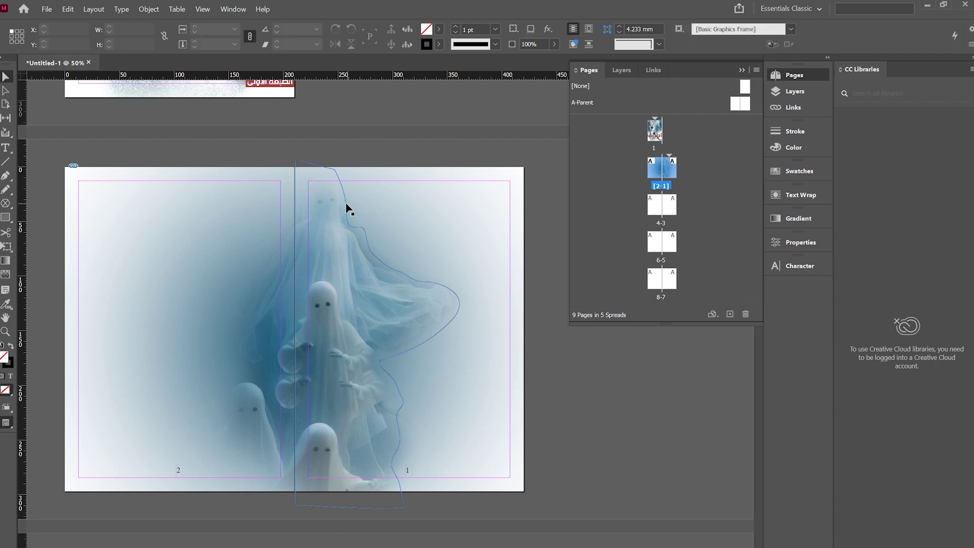
- Remove the stroke from the traced ghost outline and deselect it
{"action": "left_click", "coordinate": [348, 208]}
{"action": "left_click", "coordinate": [439, 29]}
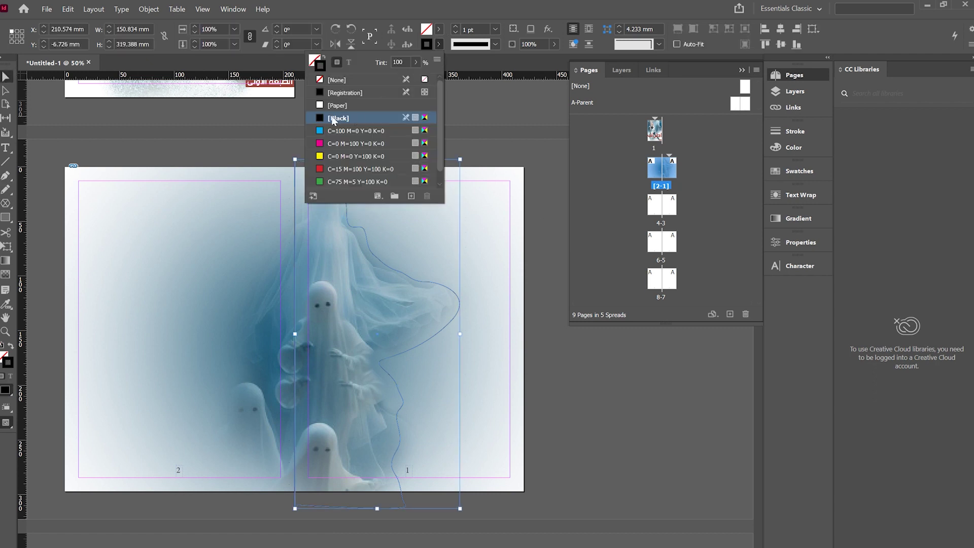
{"action": "left_click", "coordinate": [543, 149]}
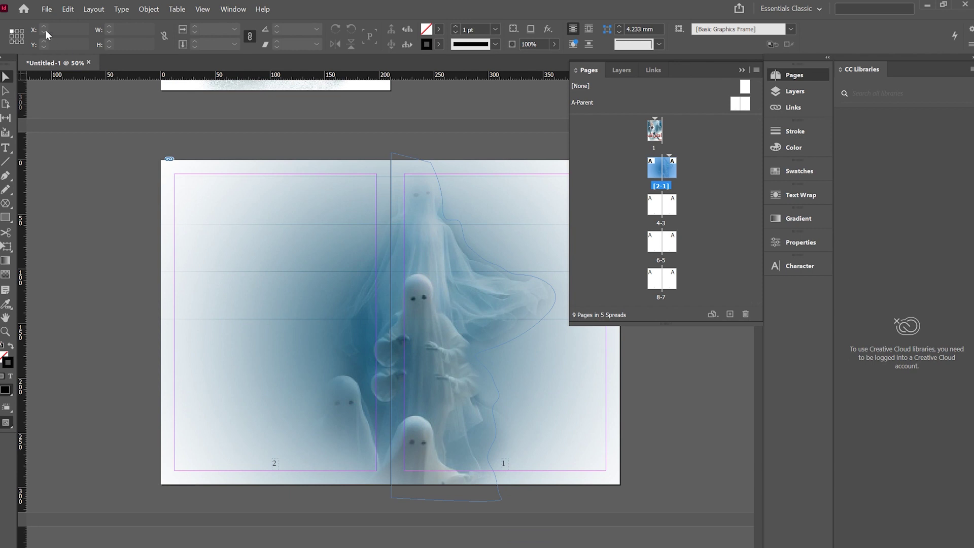
- Load the Word document "قصة اطراف" for placing, with no object selected
{"action": "left_click", "coordinate": [46, 10]}
{"action": "left_click", "coordinate": [117, 180]}
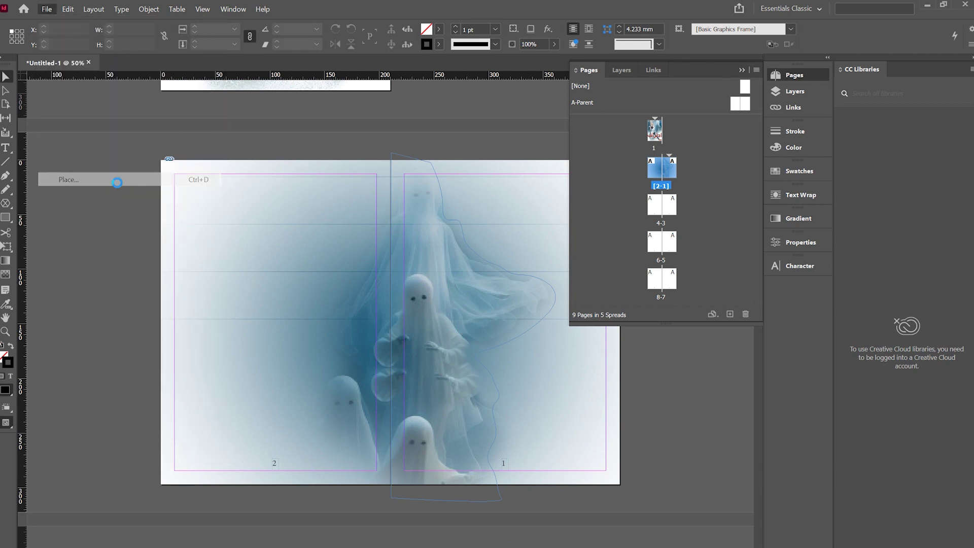
{"action": "left_click", "coordinate": [597, 235]}
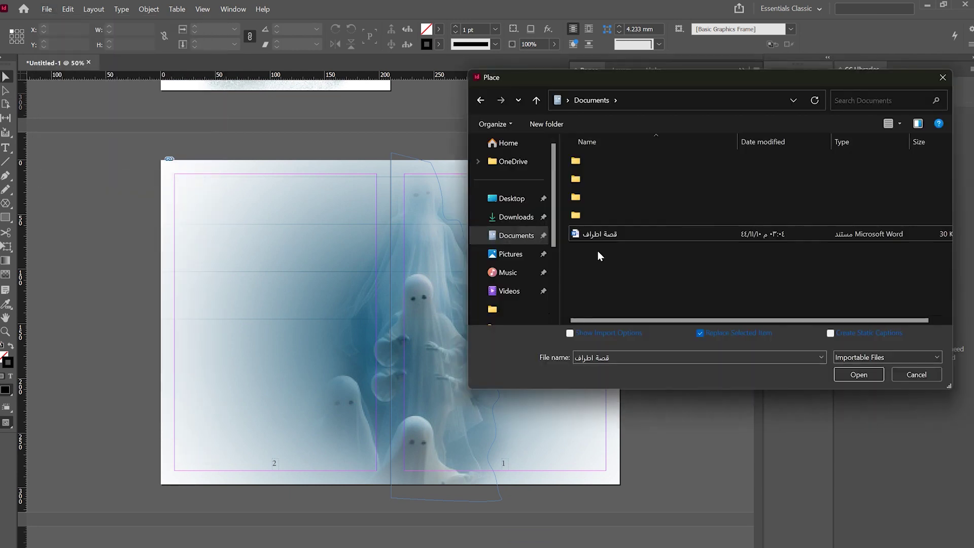
{"action": "double_click", "coordinate": [678, 238]}
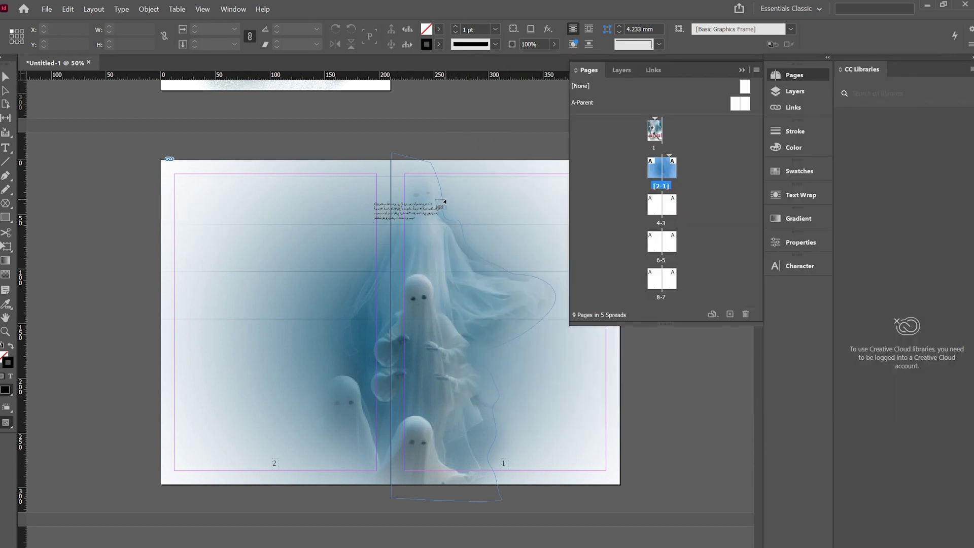
- Autoflow the loaded story from the upper outer margin corner of page 1 through the following pages
{"action": "key", "text": "ctrl+="}
{"action": "key", "text": "ctrl+="}
{"action": "scroll", "coordinate": [445, 202], "scroll_direction": "right", "scroll_amount": 5}
{"action": "scroll", "coordinate": [445, 202], "scroll_direction": "up", "scroll_amount": 3}
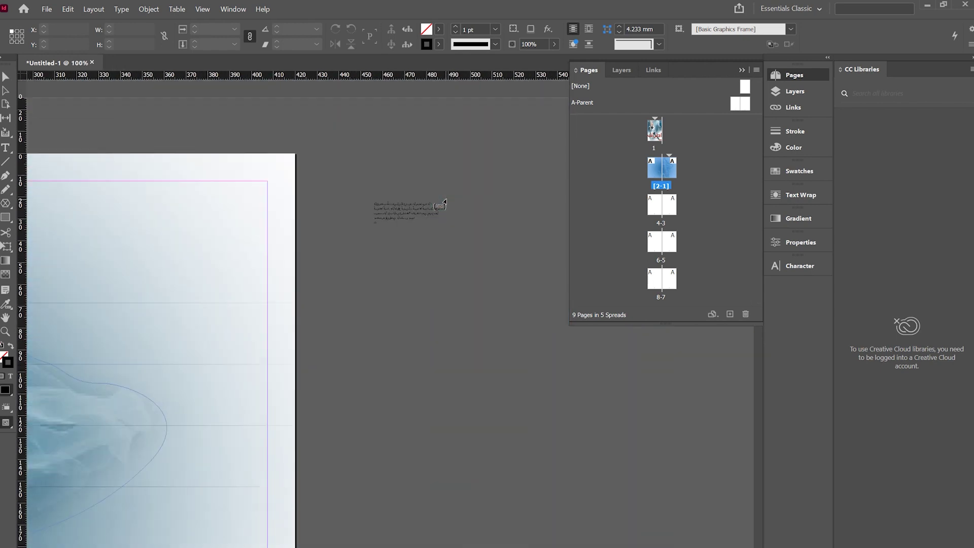
{"action": "scroll", "coordinate": [152, 267], "scroll_direction": "left", "scroll_amount": 3}
{"action": "scroll", "coordinate": [152, 267], "scroll_direction": "right", "scroll_amount": 2}
{"action": "left_click_drag", "start_coordinate": [310, 229], "coordinate": [385, 187]}
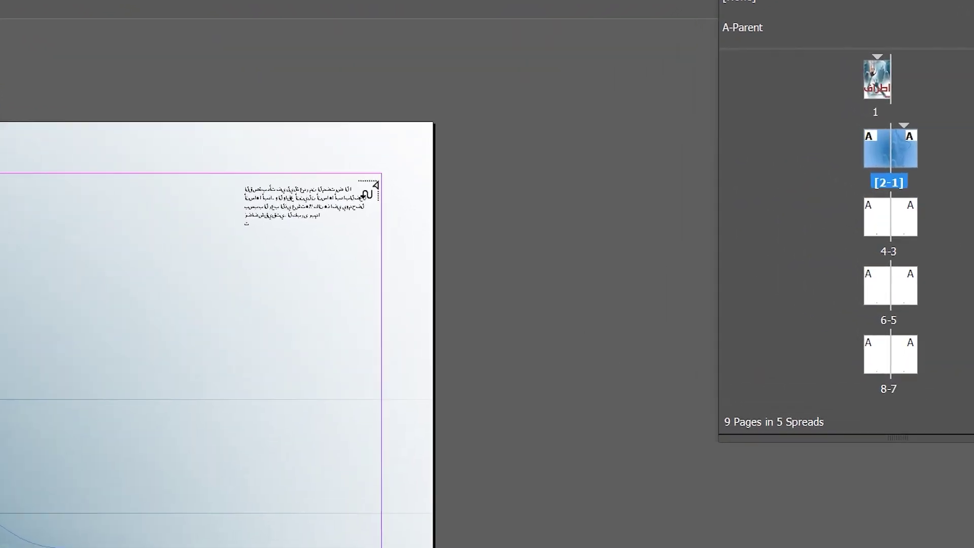
{"action": "key", "text": "shift"}
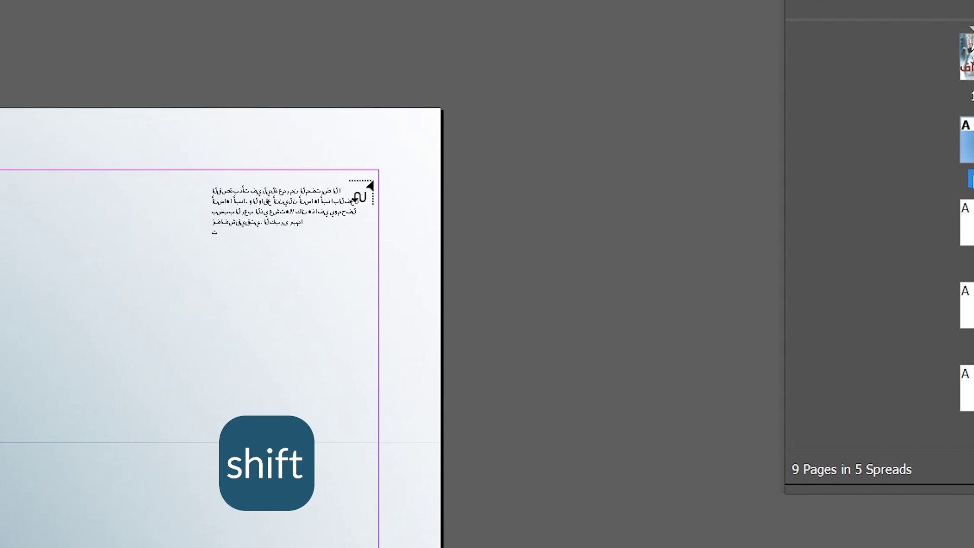
{"action": "mouse_move", "coordinate": [370, 184]}
{"action": "left_mouse_down"}
{"action": "mouse_move", "coordinate": [328, 198]}
{"action": "mouse_move", "coordinate": [373, 195]}
{"action": "mouse_move", "coordinate": [368, 187]}
{"action": "left_mouse_up"}
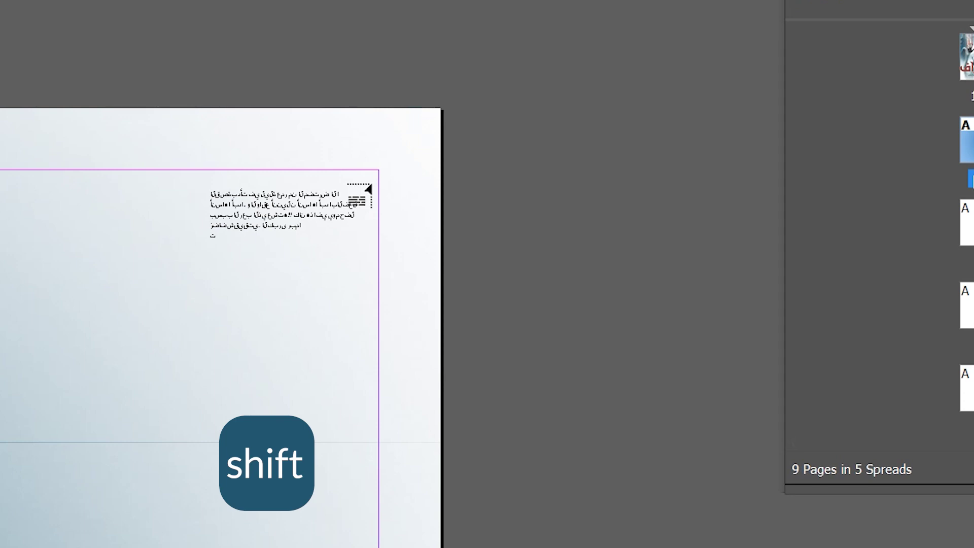
{"action": "mouse_move", "coordinate": [368, 189]}
{"action": "left_mouse_down"}
{"action": "mouse_move", "coordinate": [387, 194]}
{"action": "mouse_move", "coordinate": [374, 181]}
{"action": "left_mouse_up"}
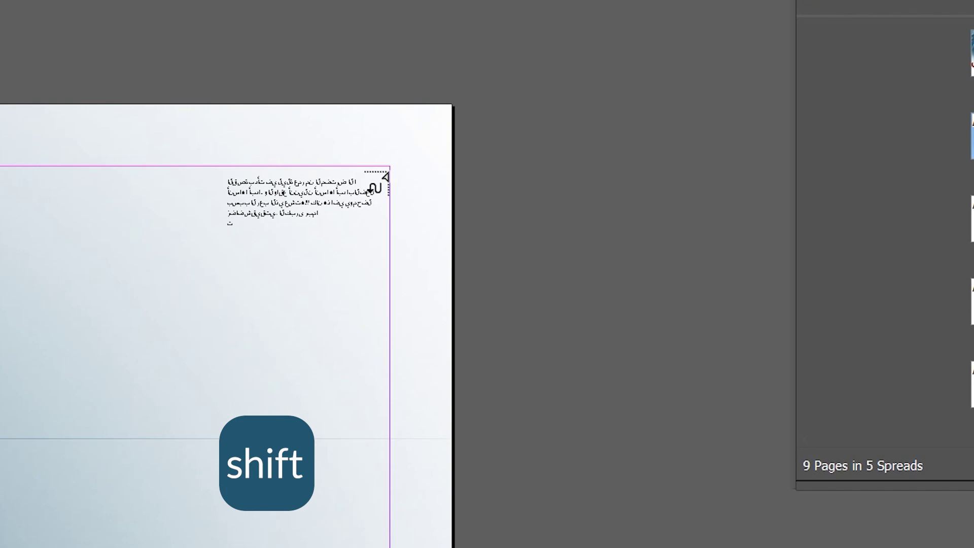
{"action": "left_click", "coordinate": [386, 178], "text": "shift"}
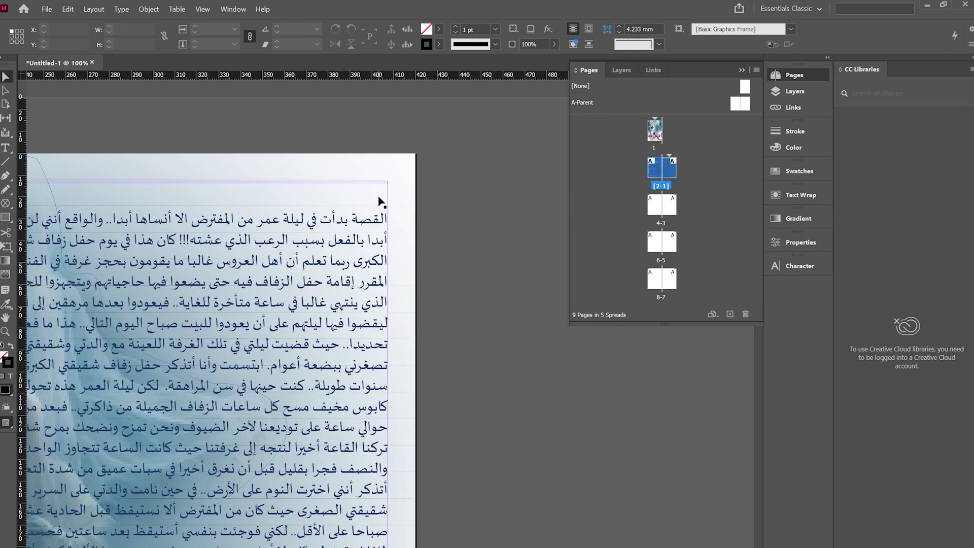
- Select the traced ghost outline together with page 1's text frame and apply Wrap Around Object Shape
{"action": "scroll", "coordinate": [379, 202], "scroll_direction": "down", "scroll_amount": 3}
{"action": "scroll", "coordinate": [378, 202], "scroll_direction": "down", "scroll_amount": 8}
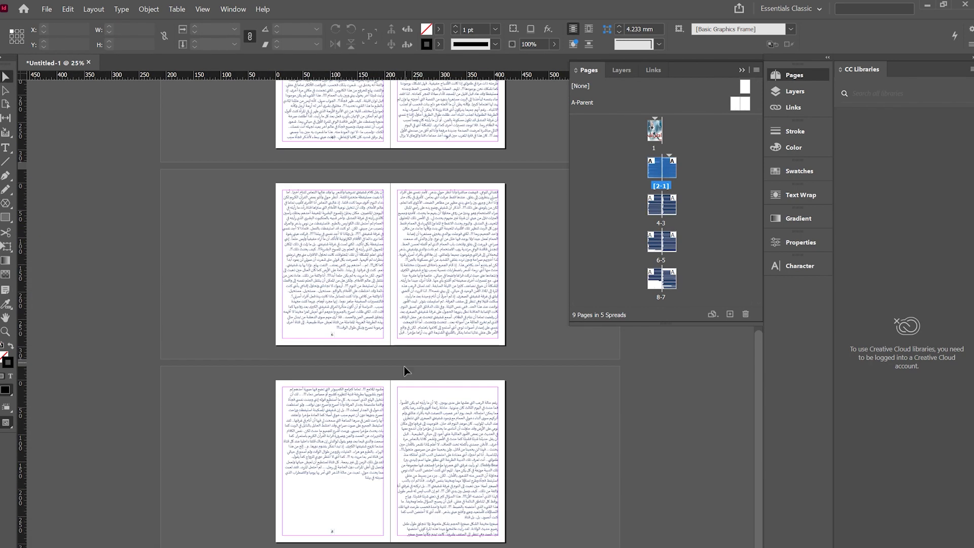
{"action": "scroll", "coordinate": [411, 376], "scroll_direction": "up", "scroll_amount": 2}
{"action": "scroll", "coordinate": [419, 298], "scroll_direction": "up", "scroll_amount": 2}
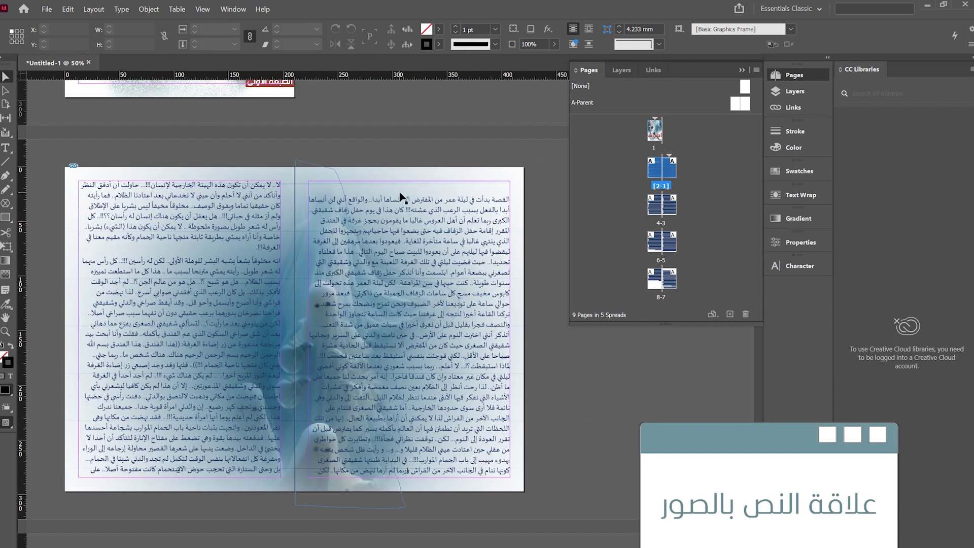
{"action": "left_click", "coordinate": [338, 181]}
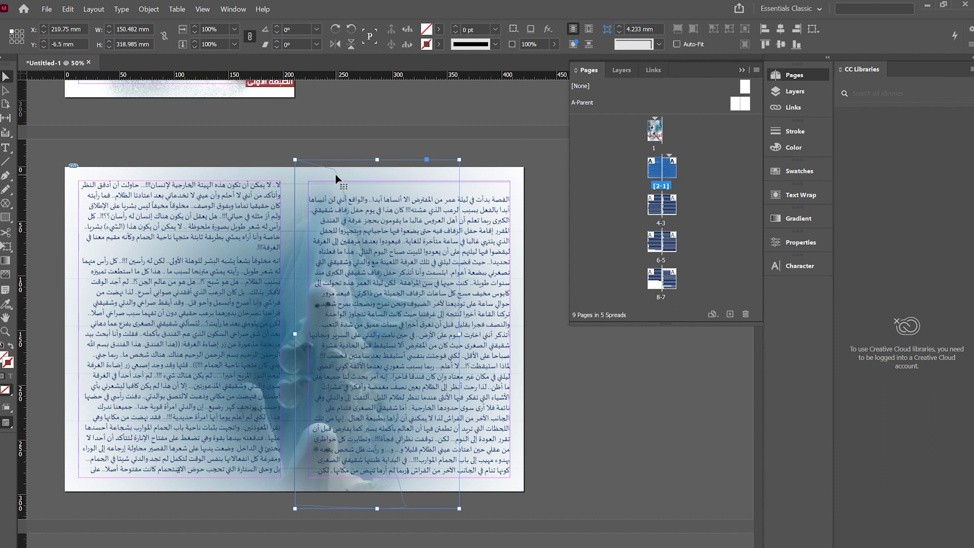
{"action": "left_click_drag", "start_coordinate": [381, 165], "coordinate": [388, 204]}
{"action": "left_click", "coordinate": [488, 237], "text": "shift"}
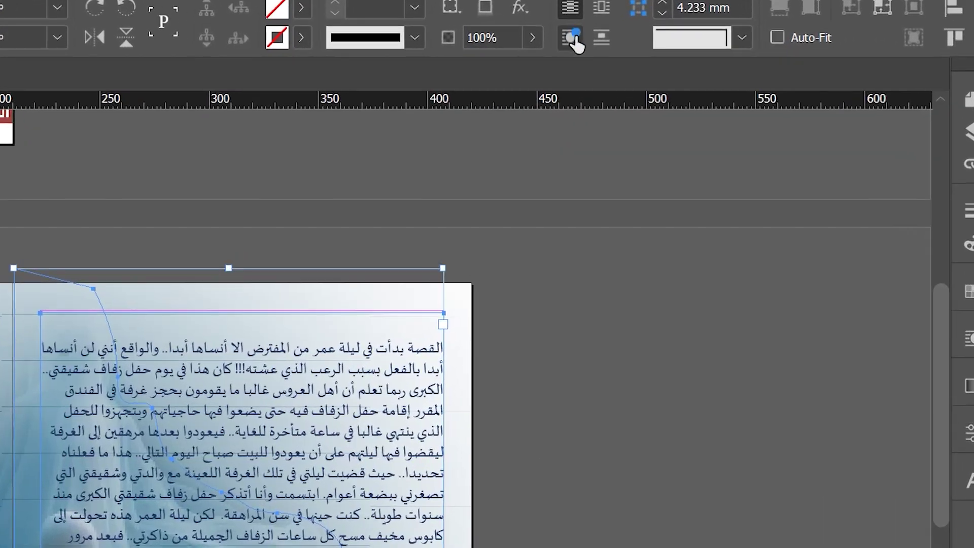
{"action": "left_click", "coordinate": [573, 44]}
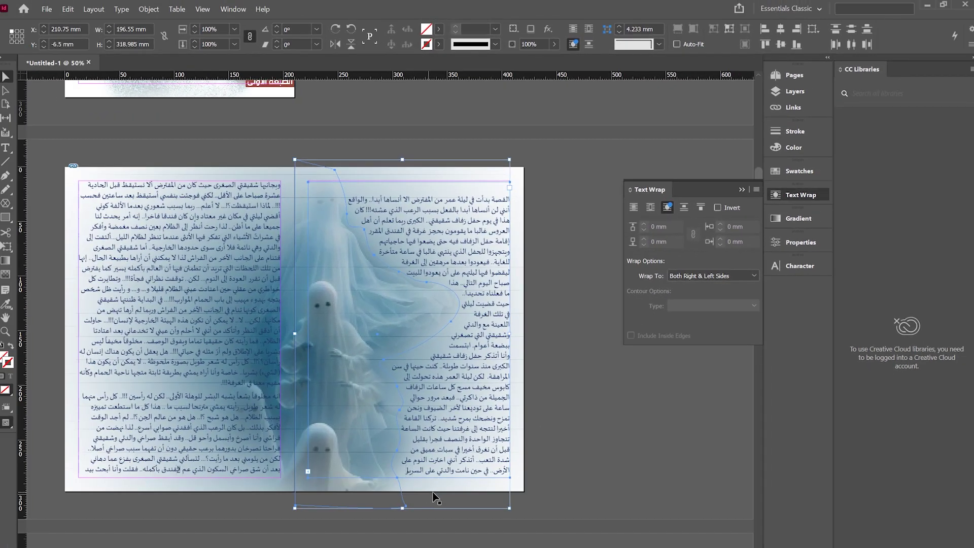
{"action": "left_click", "coordinate": [563, 459]}
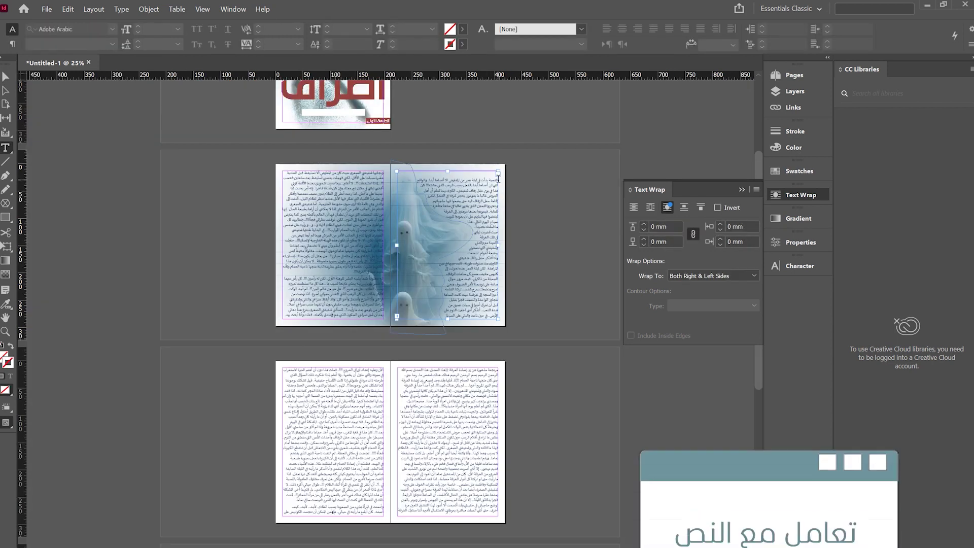
- Select the whole story text across all pages and set its fill color to [Black]
{"action": "left_click_drag", "start_coordinate": [498, 179], "coordinate": [357, 545]}
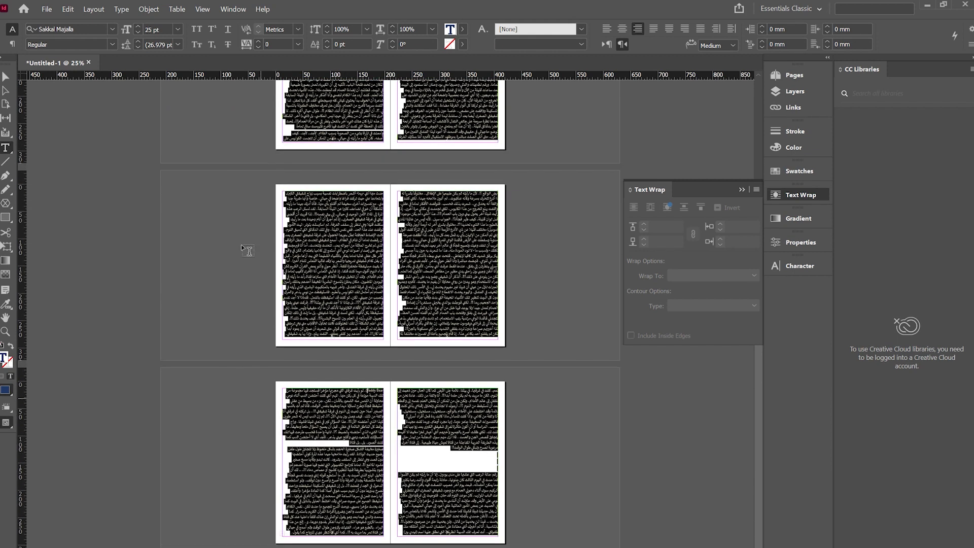
{"action": "left_click", "coordinate": [461, 28]}
{"action": "left_click", "coordinate": [462, 28]}
{"action": "left_click", "coordinate": [462, 29]}
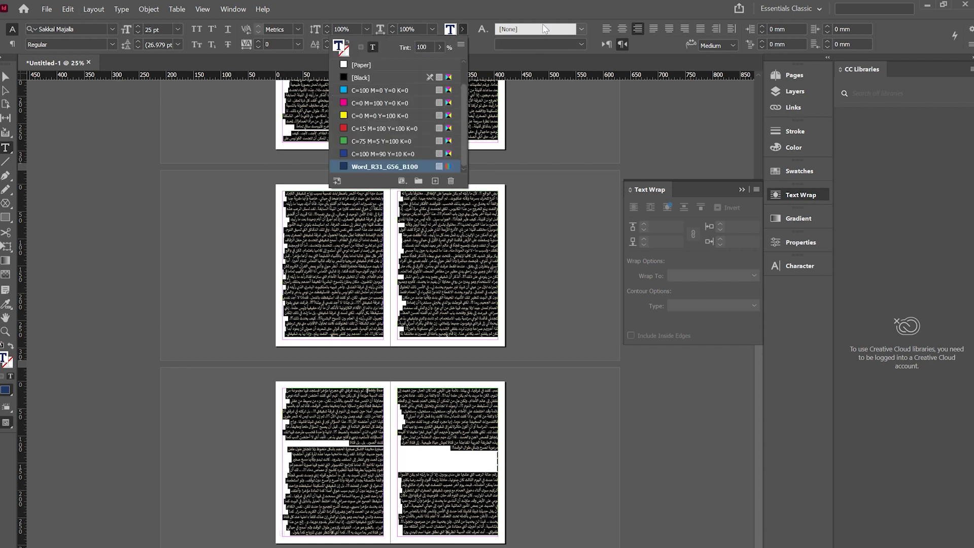
{"action": "left_click", "coordinate": [359, 79]}
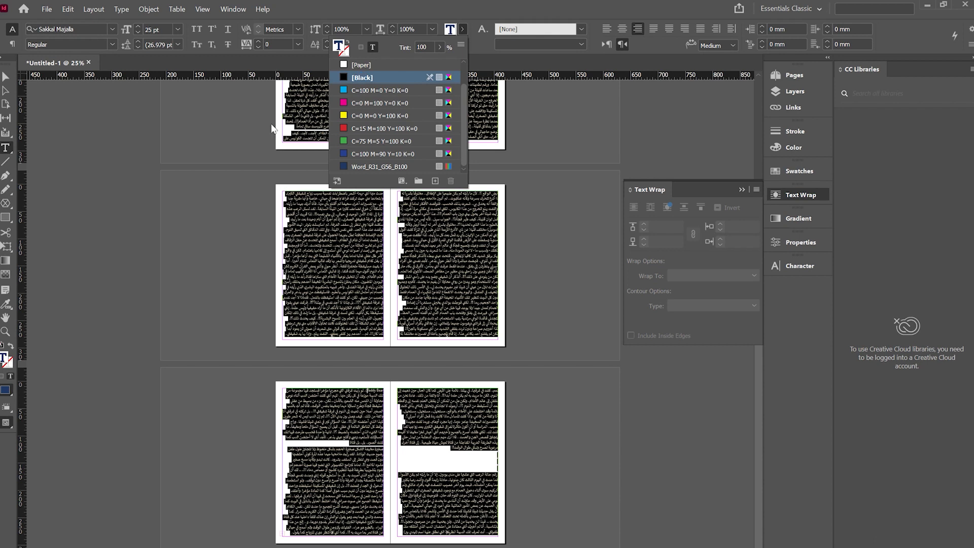
{"action": "left_click", "coordinate": [29, 99]}
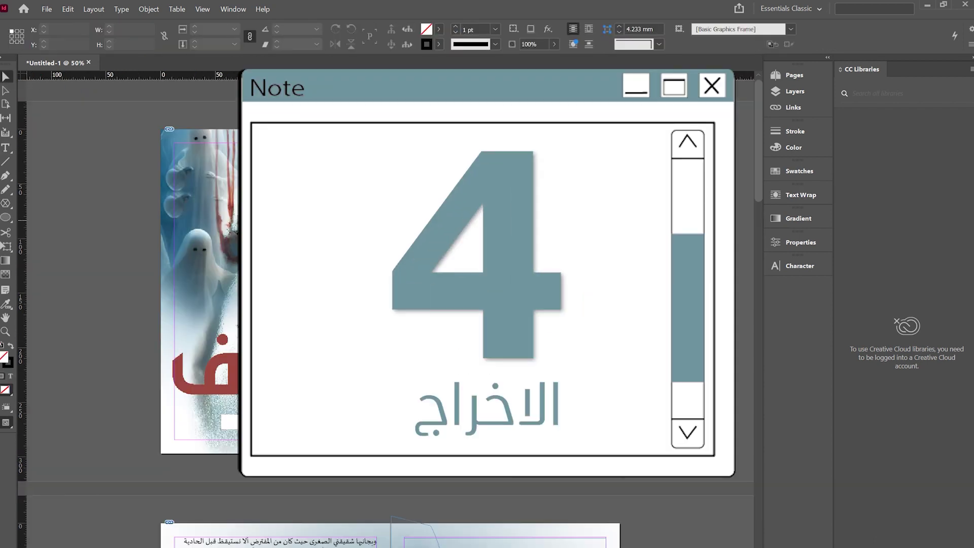
- Bring up the Adobe PDF presets for exporting the book
{"action": "left_click", "coordinate": [50, 9]}
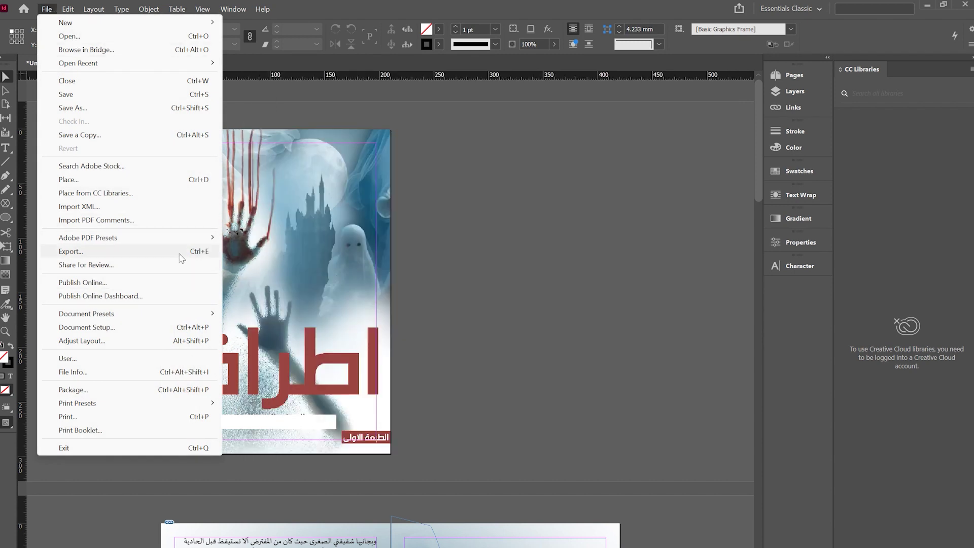
{"action": "mouse_move", "coordinate": [106, 241]}
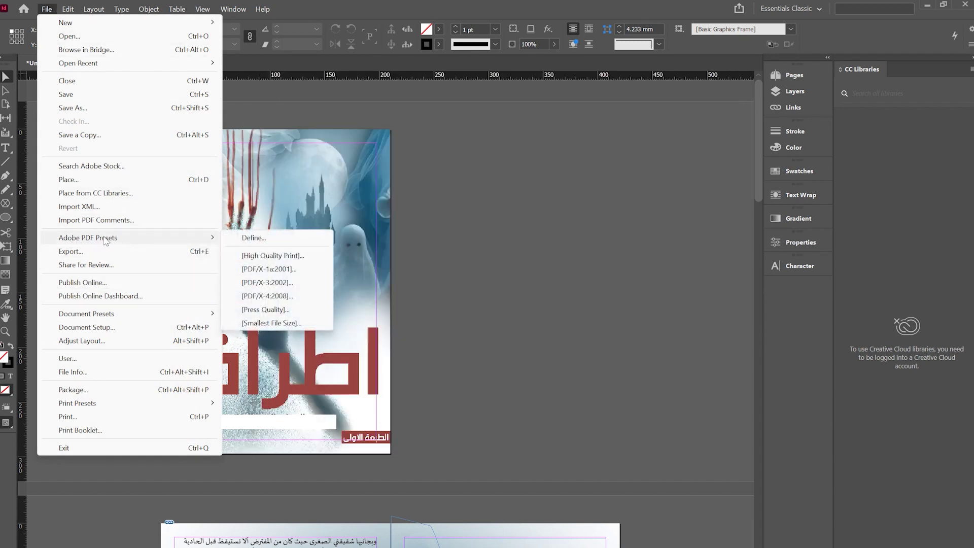